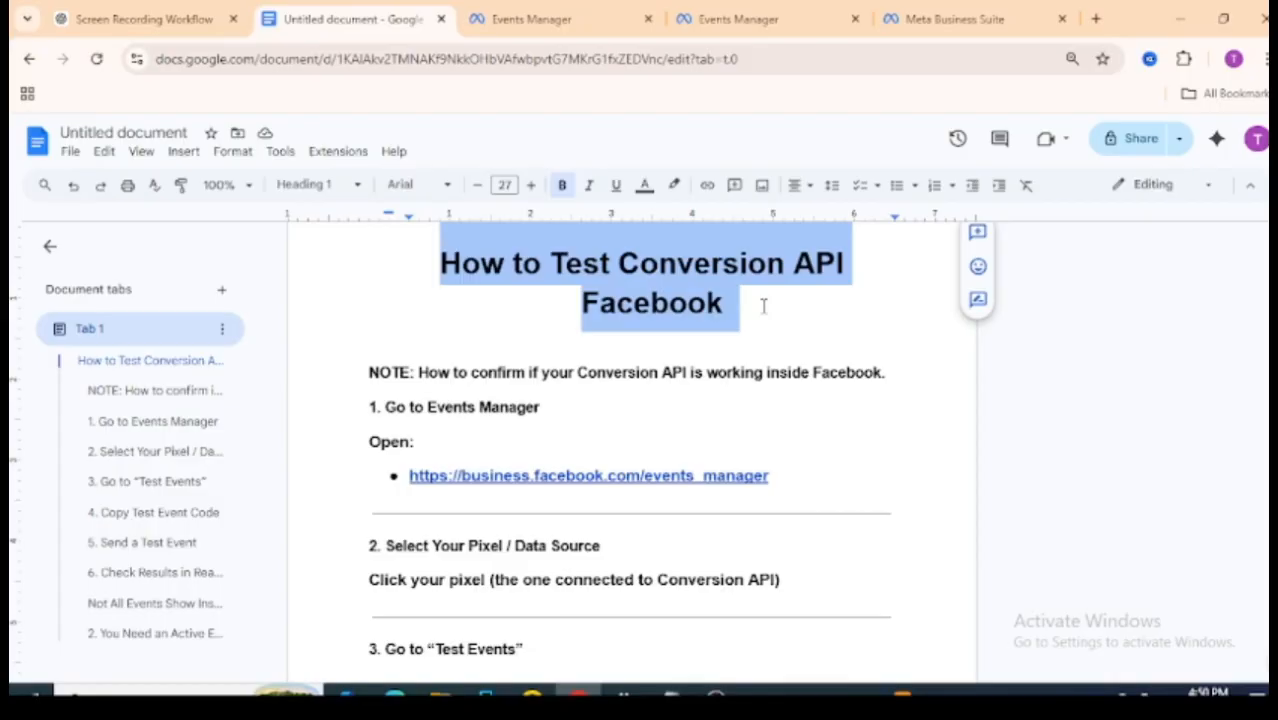
# Read the guide's note on confirming the Conversion API and its first instruction, Go to Events Manager.
pyautogui.click(472, 370)
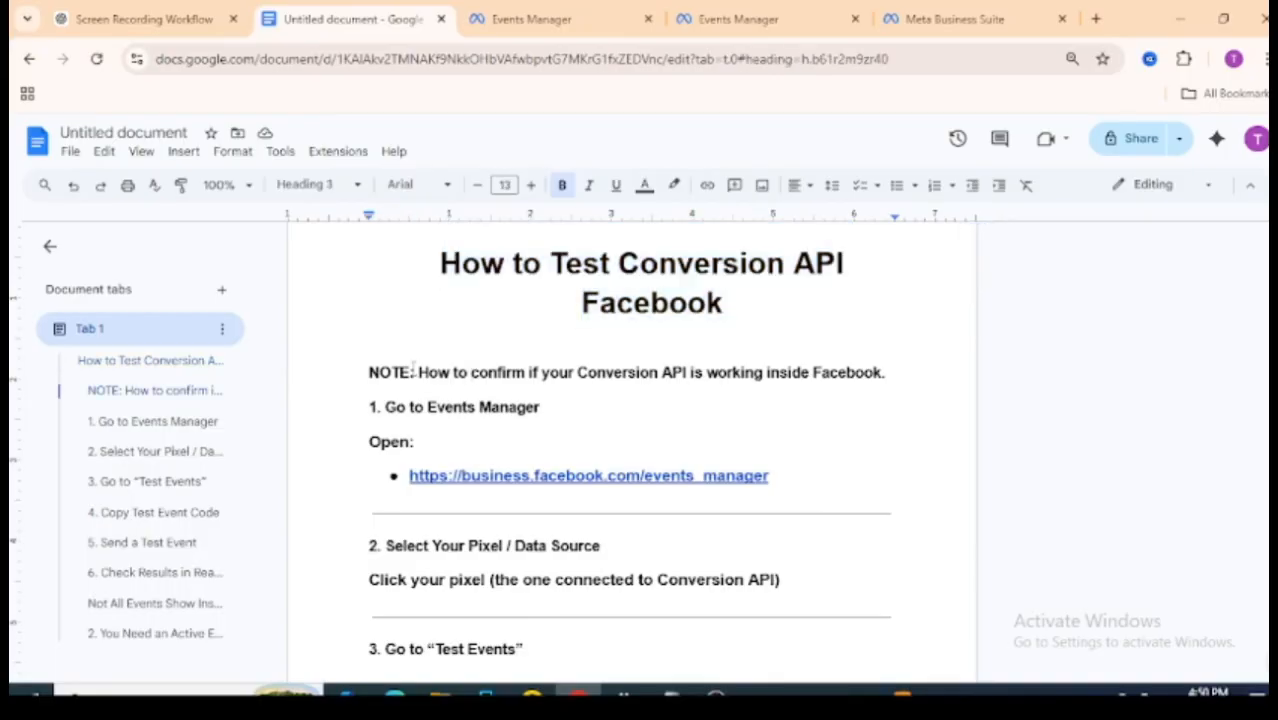
pyautogui.moveTo(419, 372); pyautogui.dragTo(844, 363)
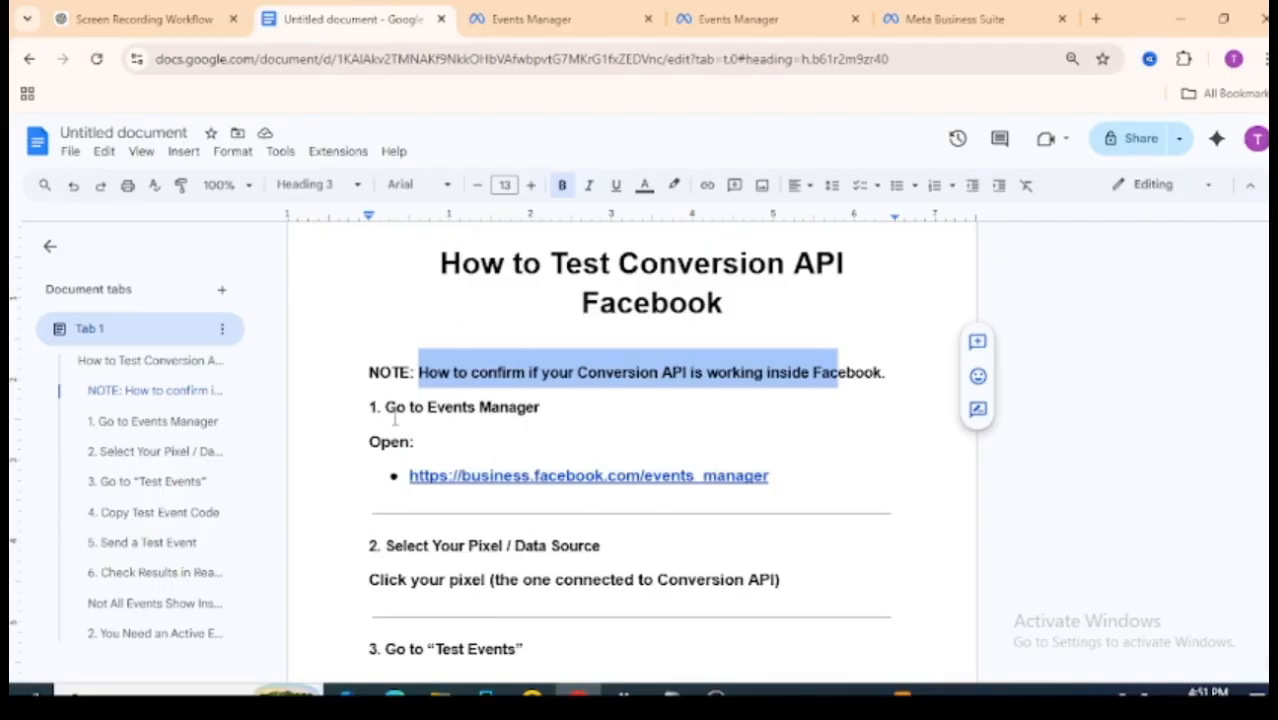
pyautogui.moveTo(385, 407); pyautogui.dragTo(538, 407)
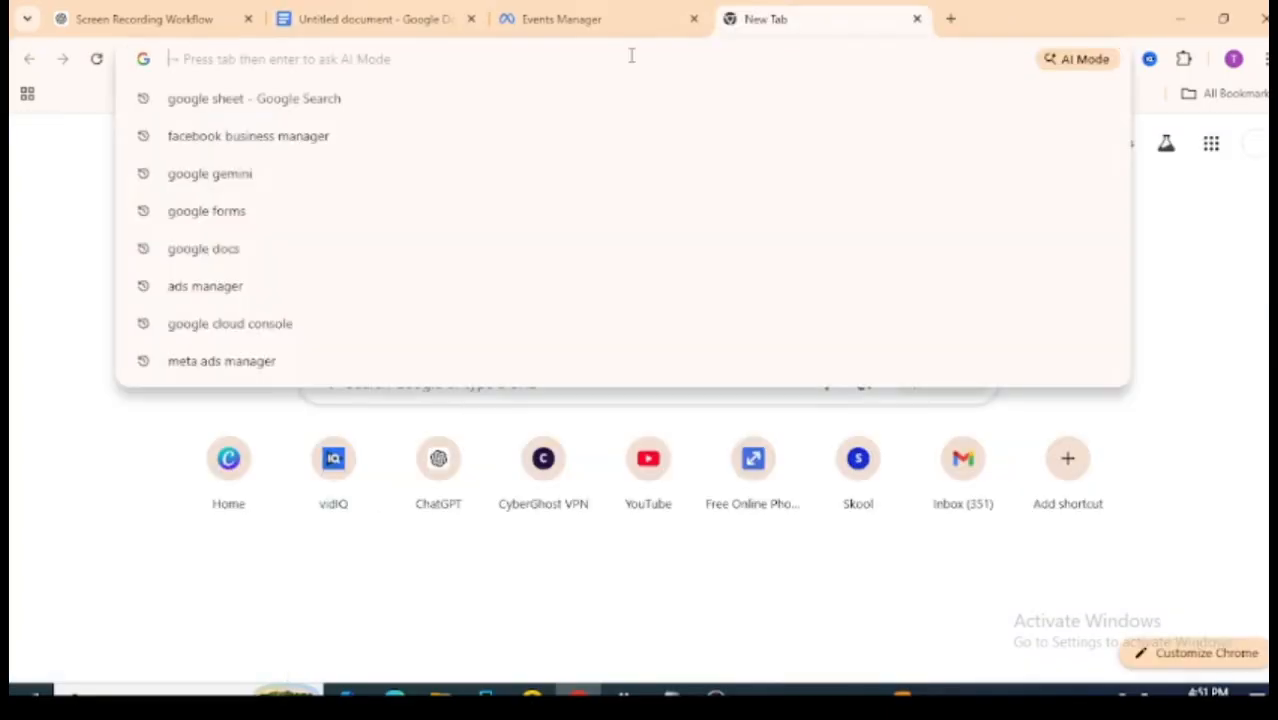
# Search the web for "facebook event managr" in a new browser tab.
pyautogui.write('faceb')
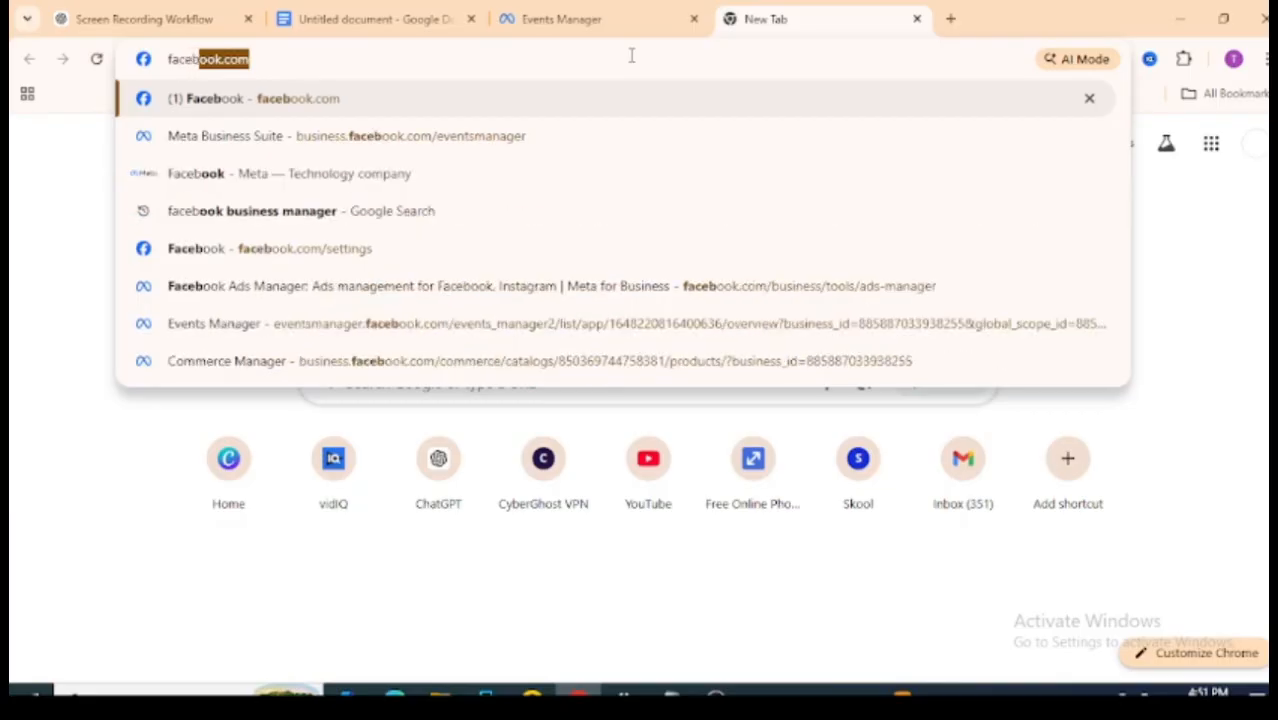
pyautogui.write('ook')
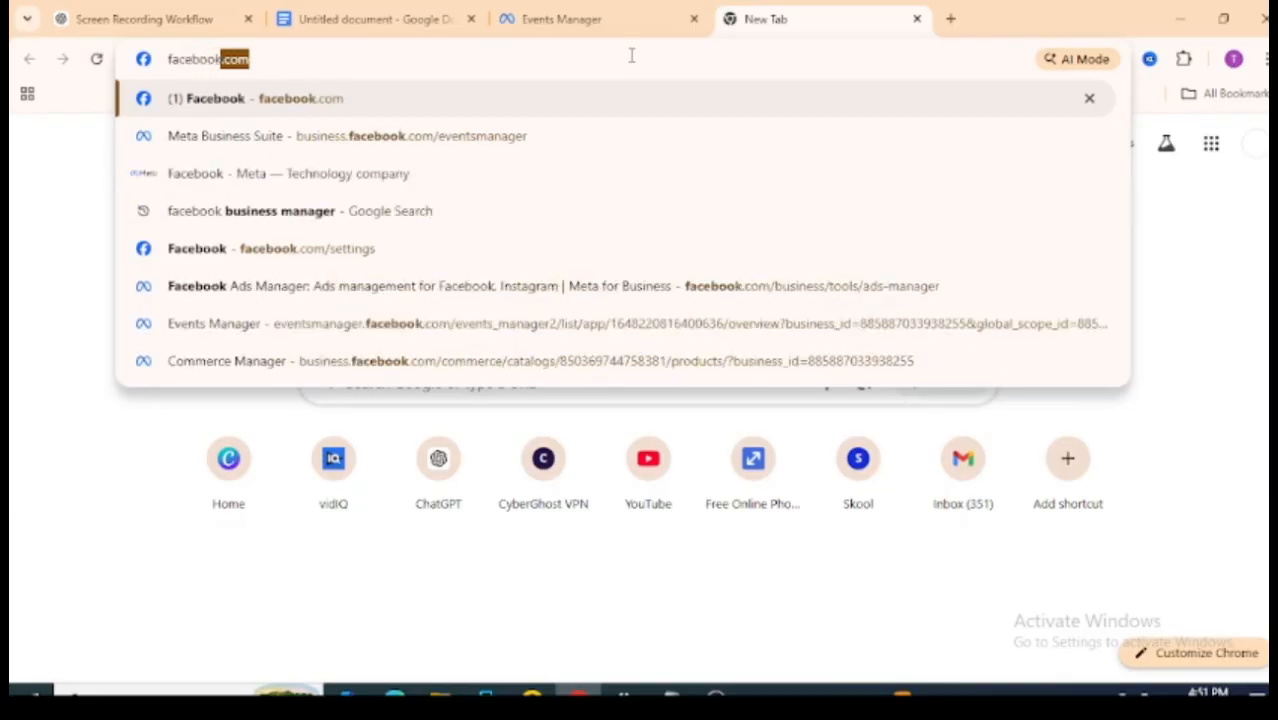
pyautogui.write(' event m')
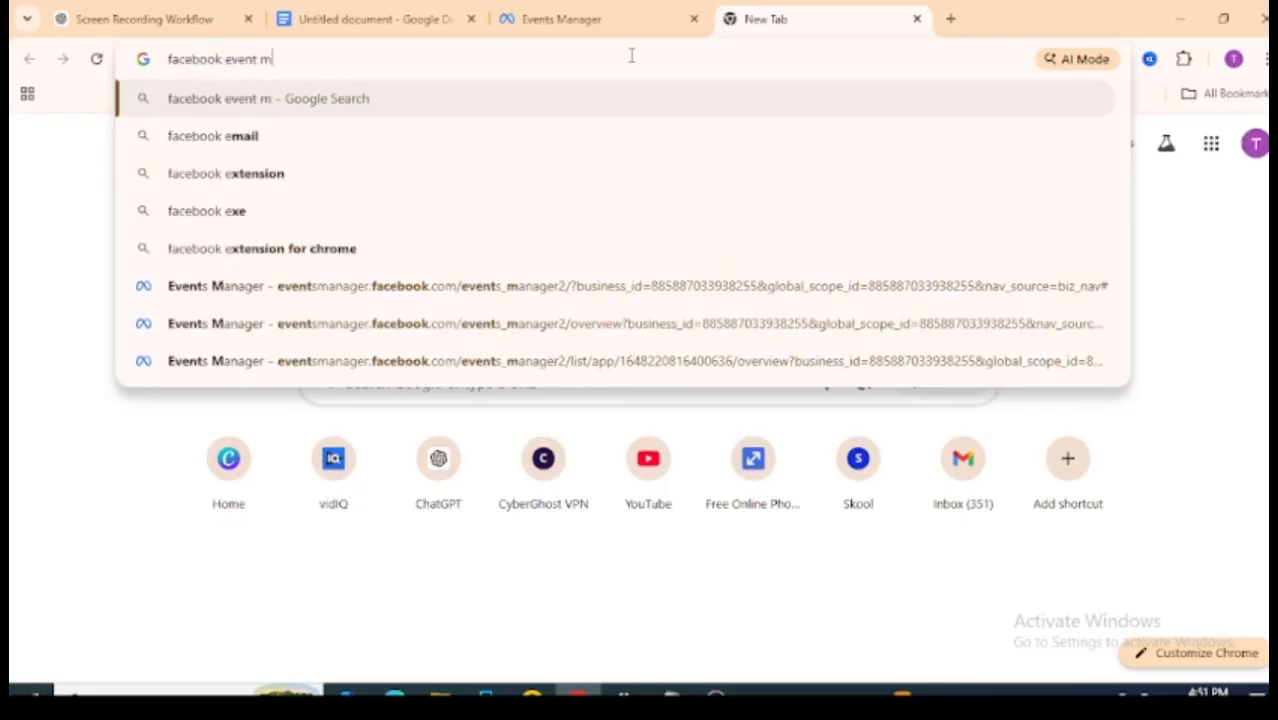
pyautogui.write('anagr')
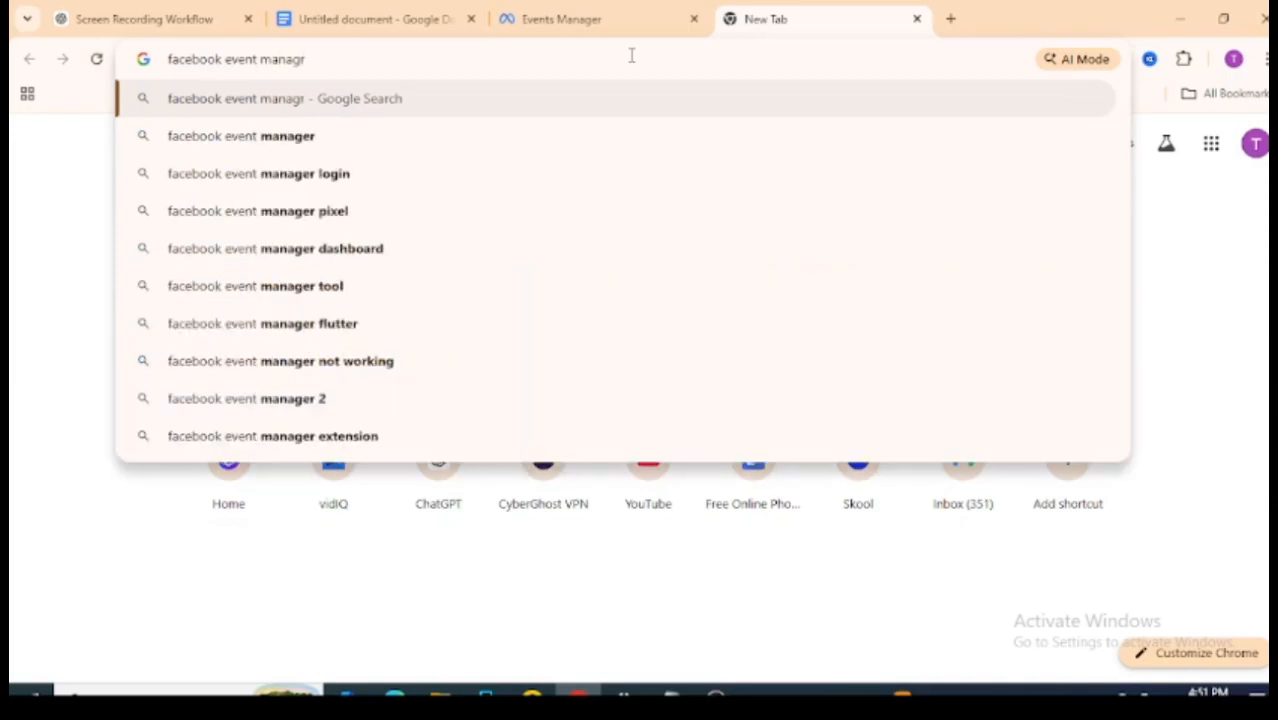
pyautogui.press('Return')
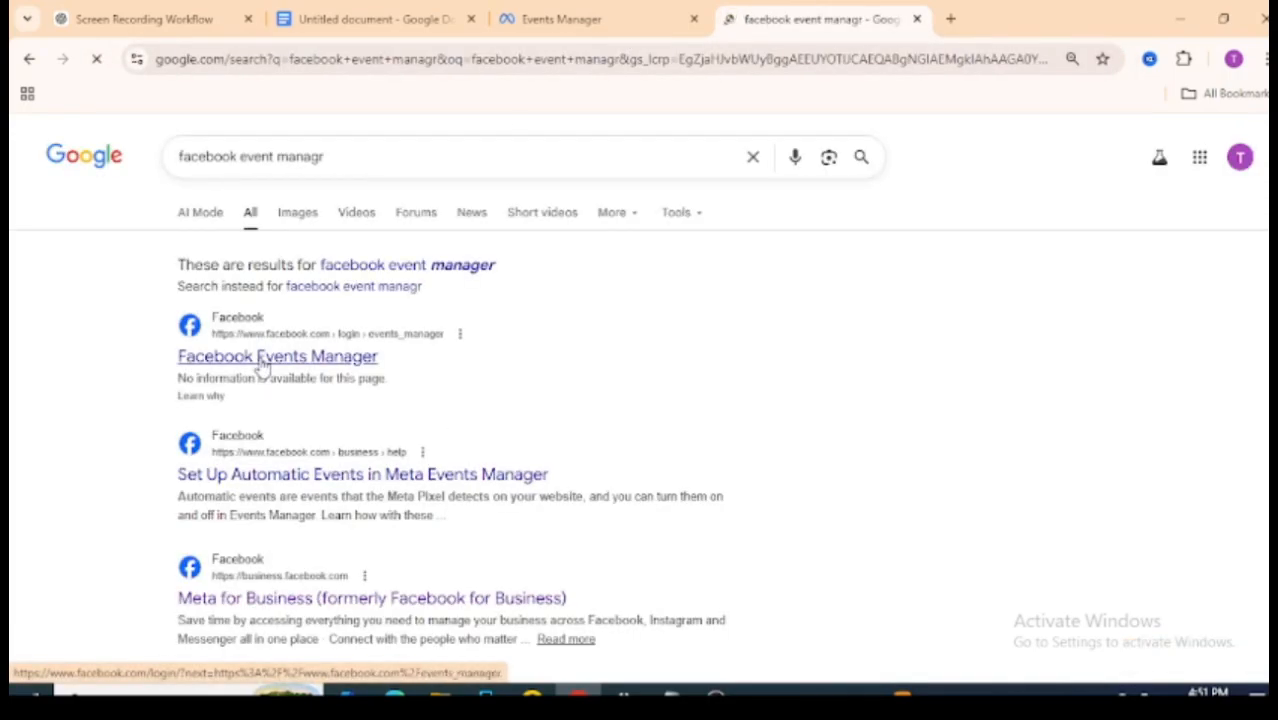
# Try the Facebook Events Manager search result, and open the Meta for Business result to reach Meta Business Suite.
pyautogui.click(262, 358)
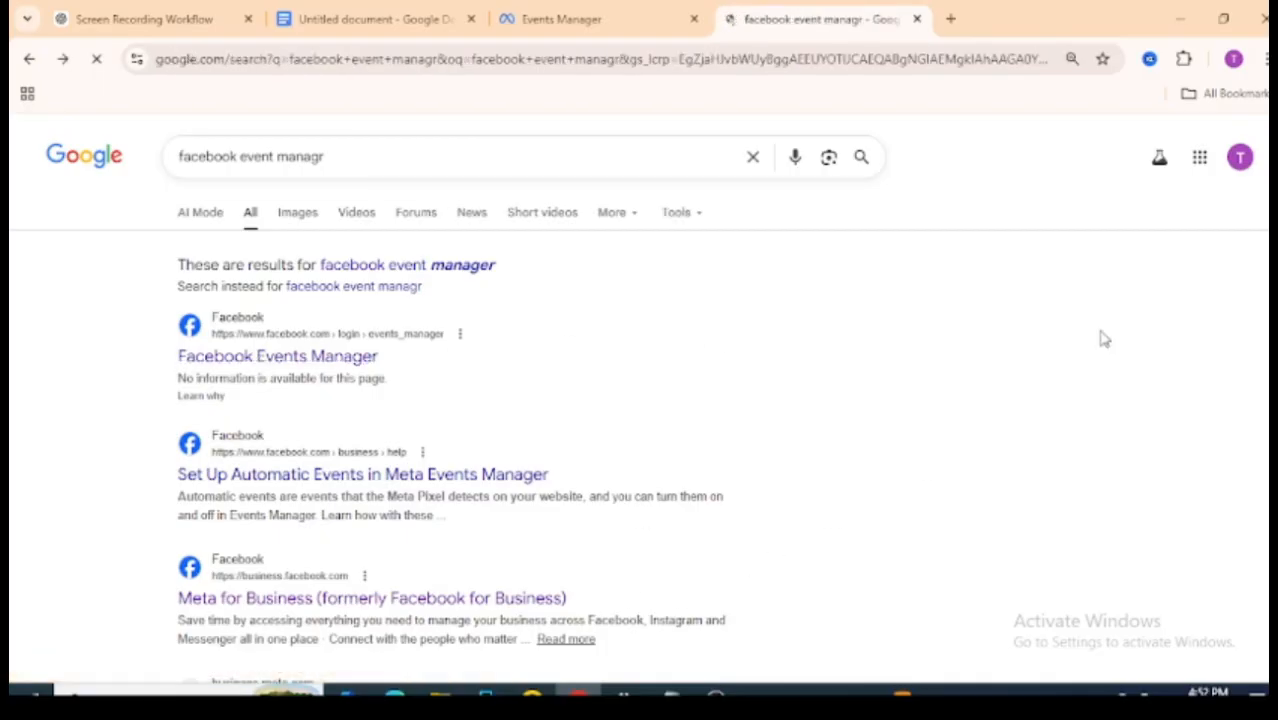
pyautogui.scroll(-4, 265, 582)
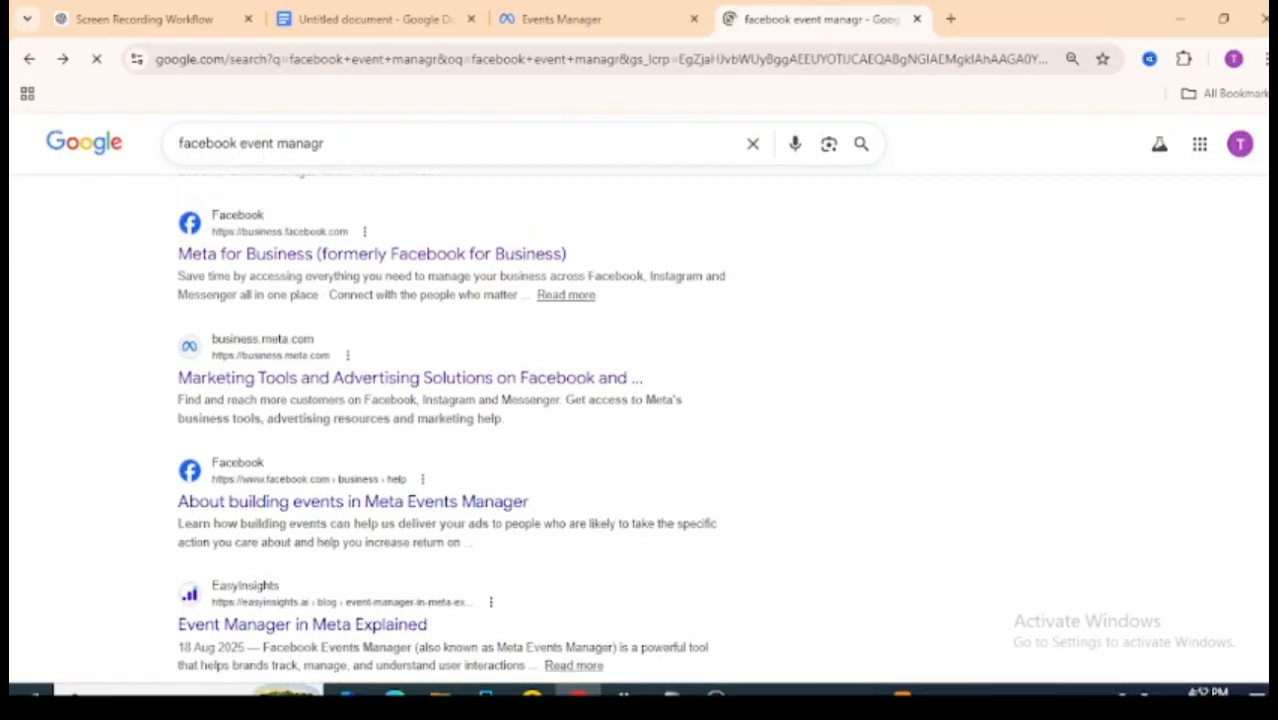
pyautogui.click(461, 272)
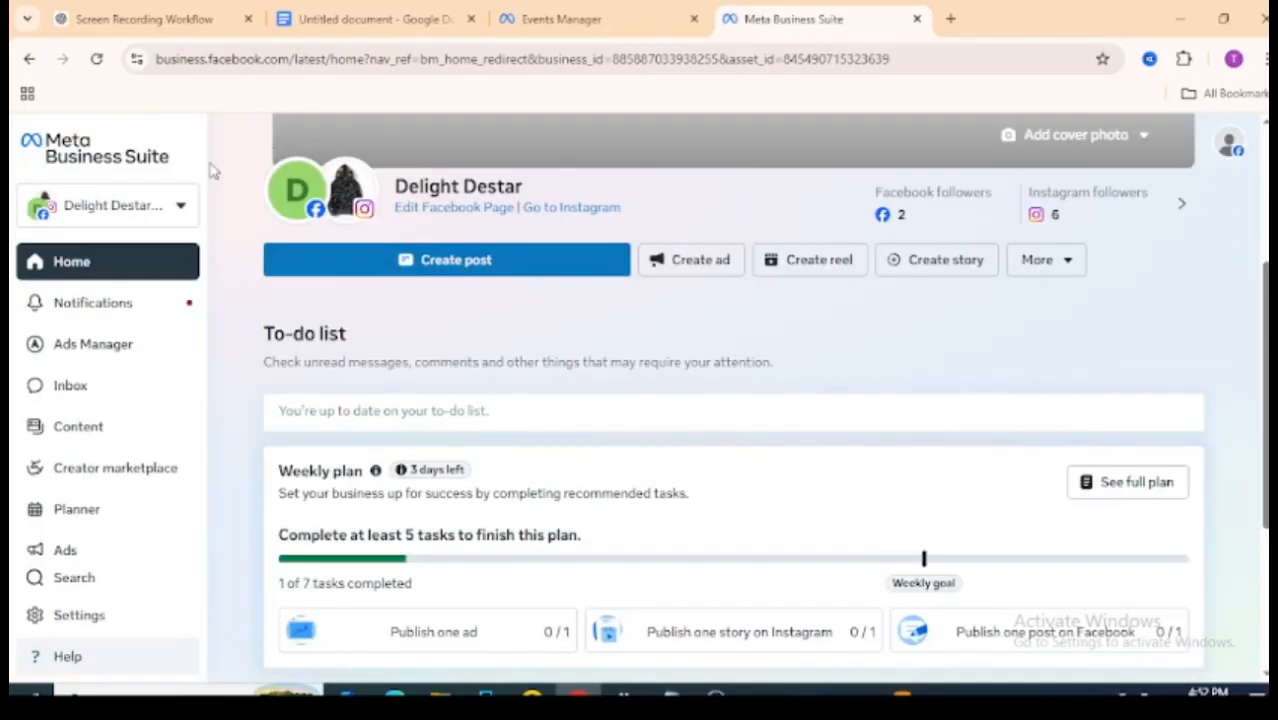
# Open Events Manager from the full list of Meta Business Suite tools.
pyautogui.scroll(-2, 194, 379)
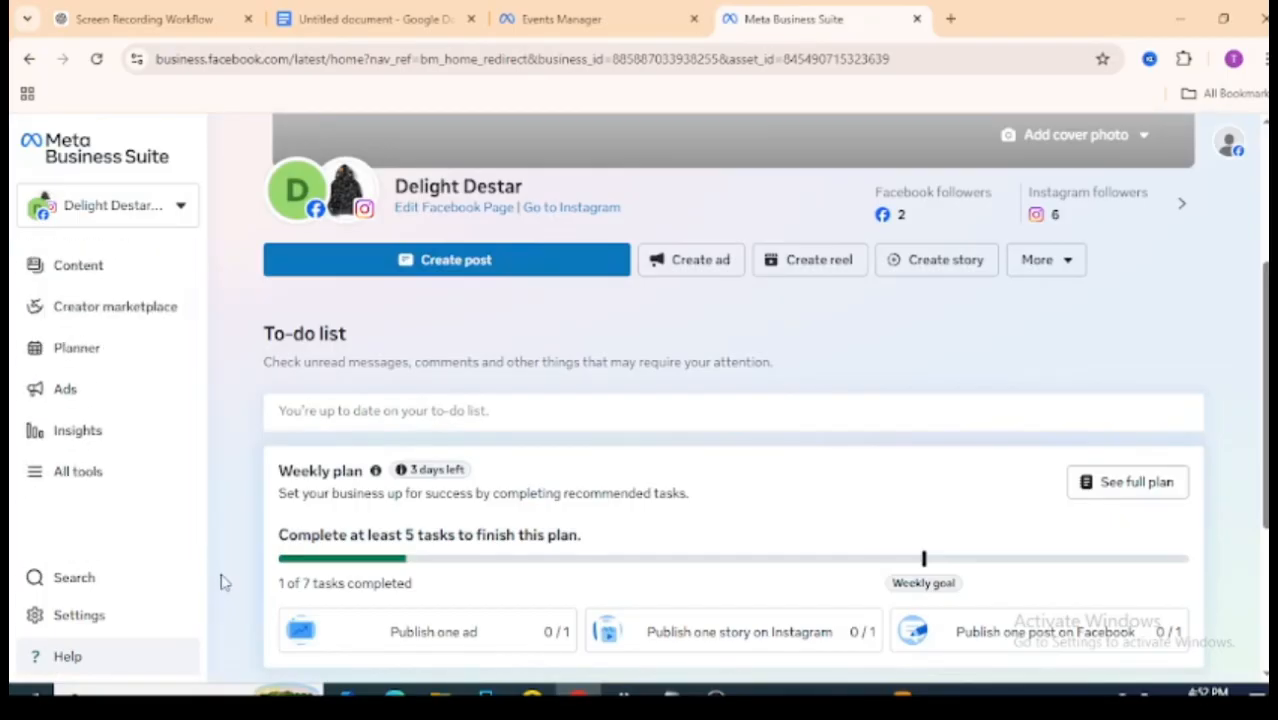
pyautogui.click(66, 476)
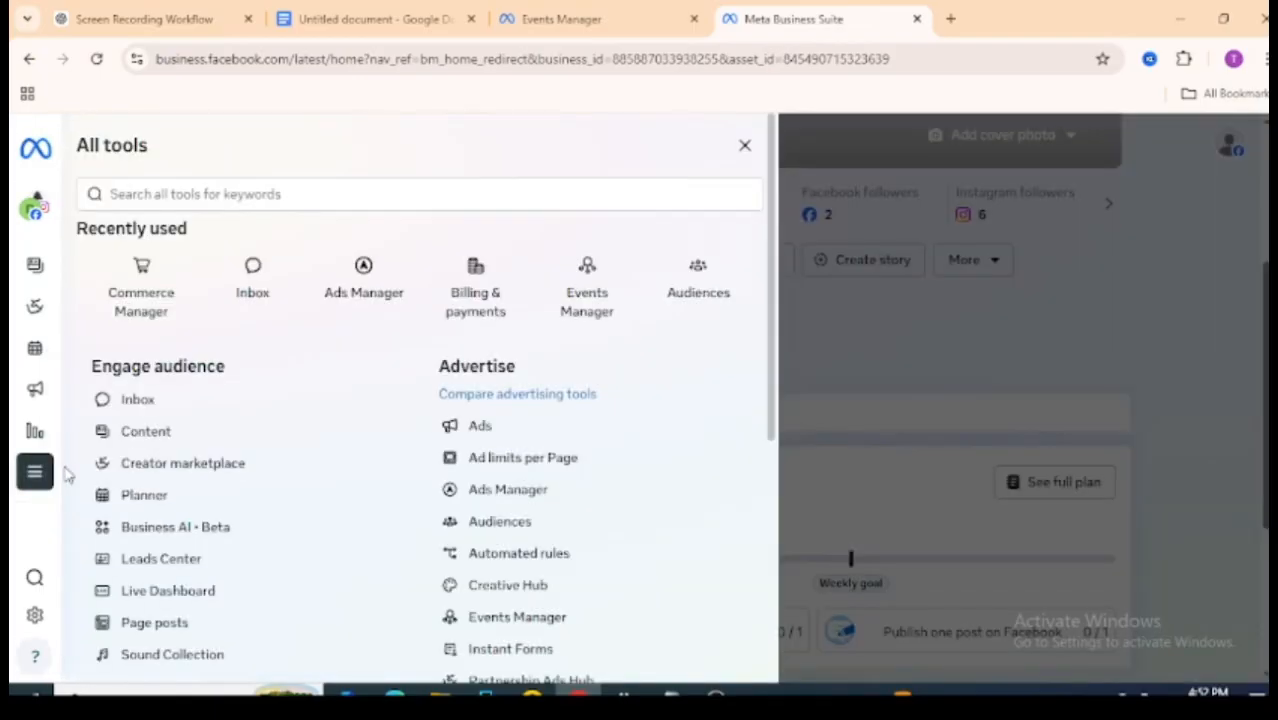
pyautogui.click(600, 285)
# Return to the Google Docs guide and read the instruction for selecting the pixel or data source.
pyautogui.click(296, 14)
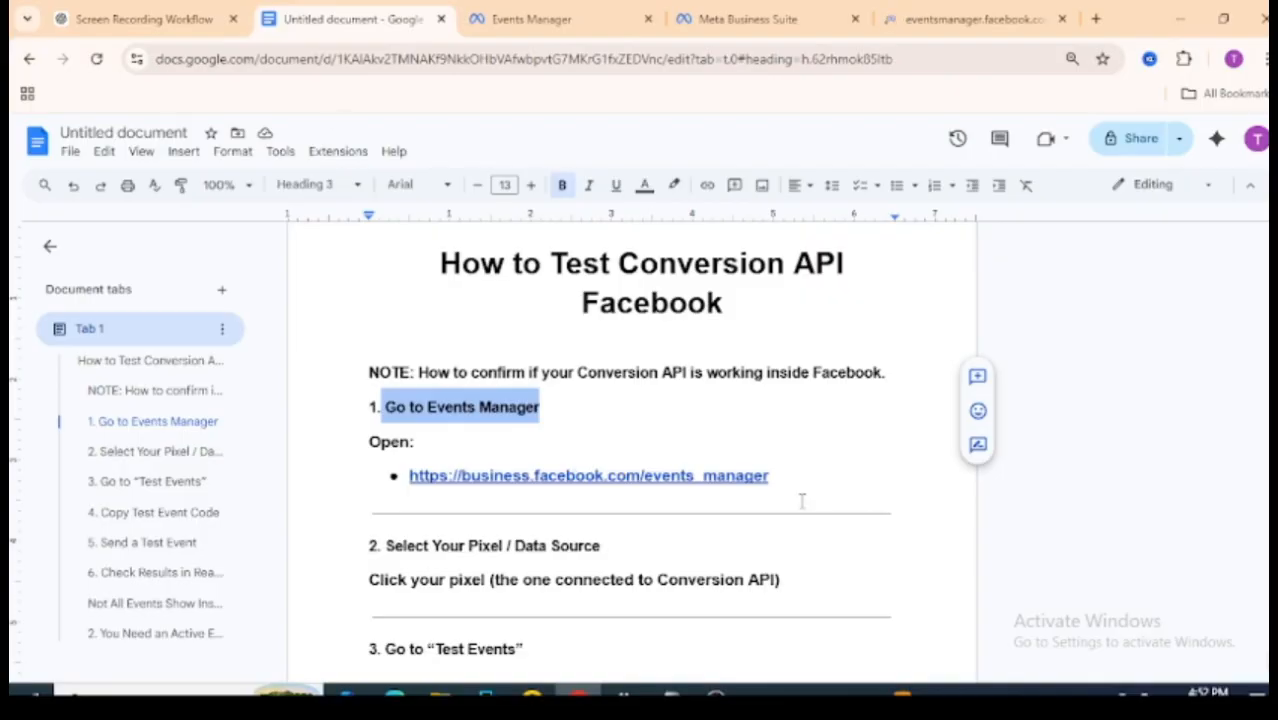
pyautogui.moveTo(386, 546); pyautogui.dragTo(636, 535)
pyautogui.click(613, 538)
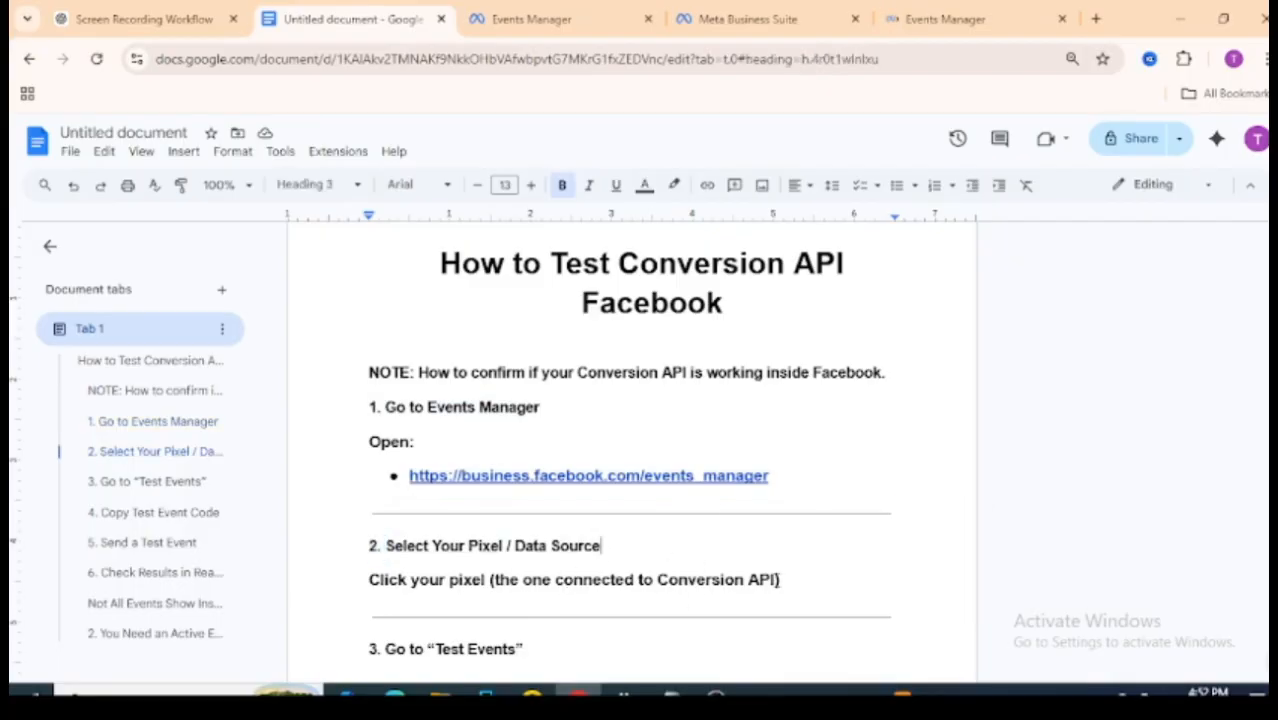
# Switch to the Events Manager overview and look through the list of datasets.
pyautogui.moveTo(900, 16); pyautogui.dragTo(548, 10)
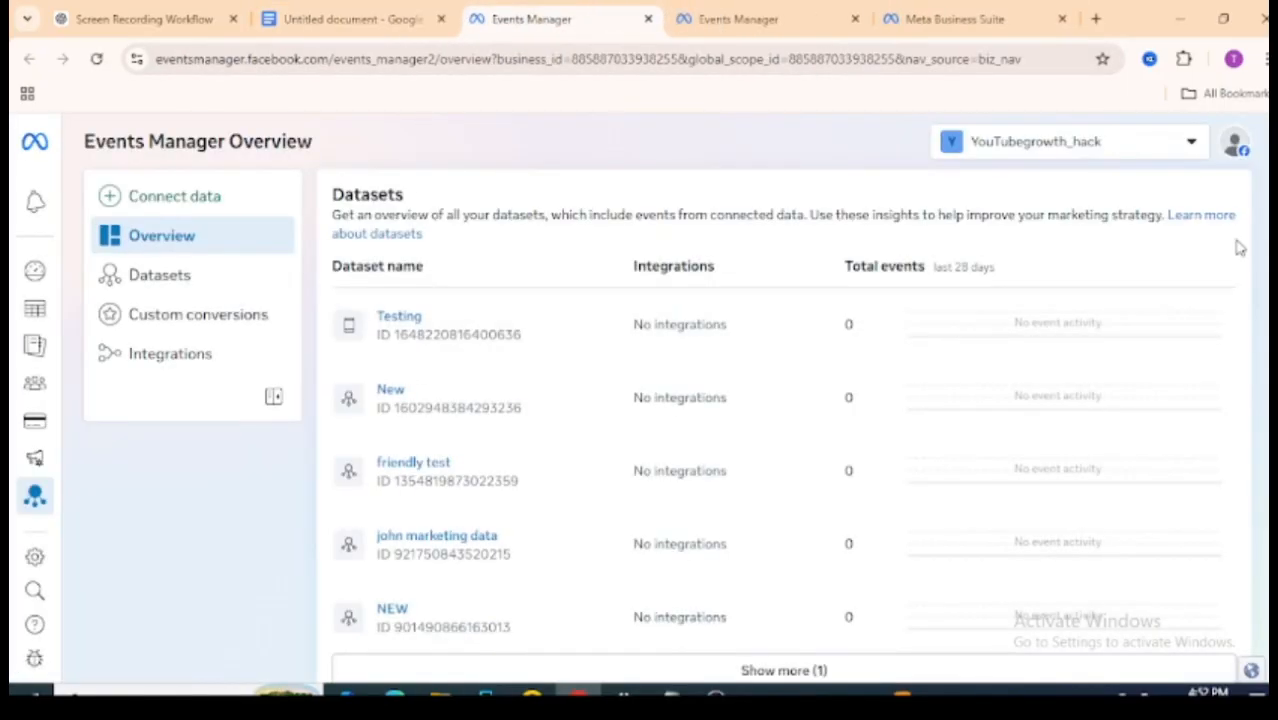
pyautogui.scroll(-3, 667, 400)
pyautogui.scroll(3, 667, 400)
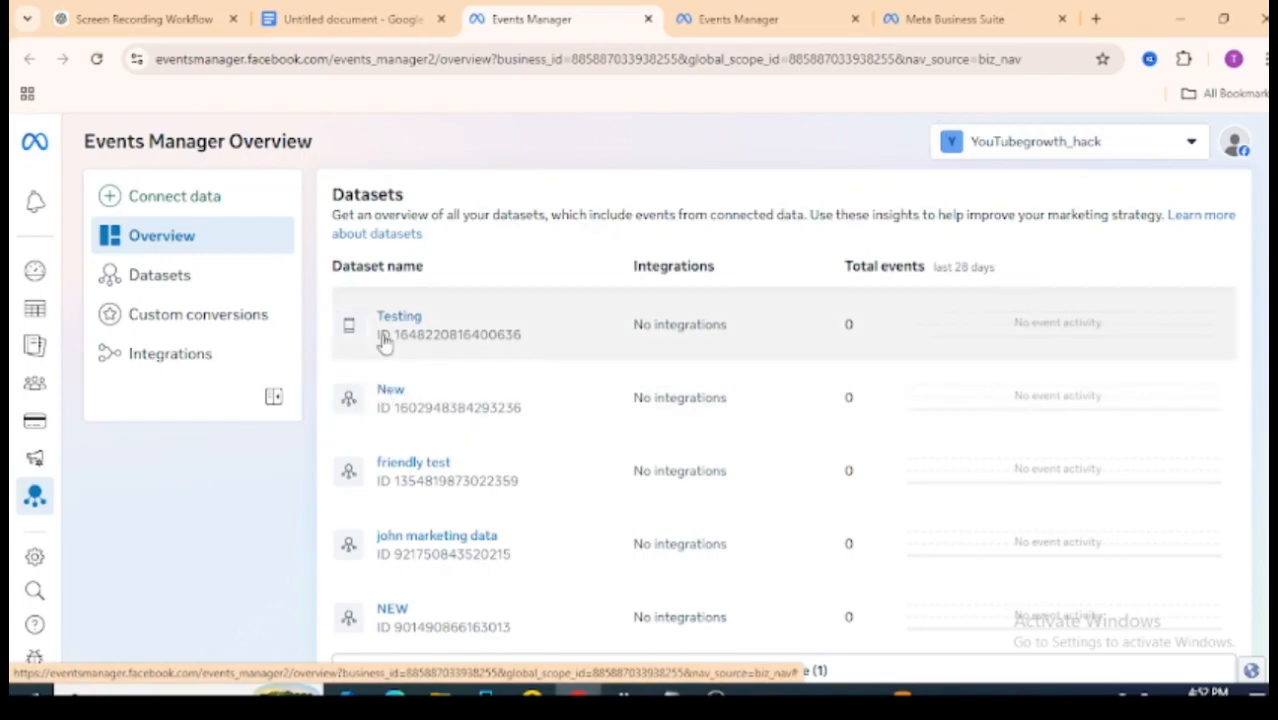
pyautogui.click(226, 199)
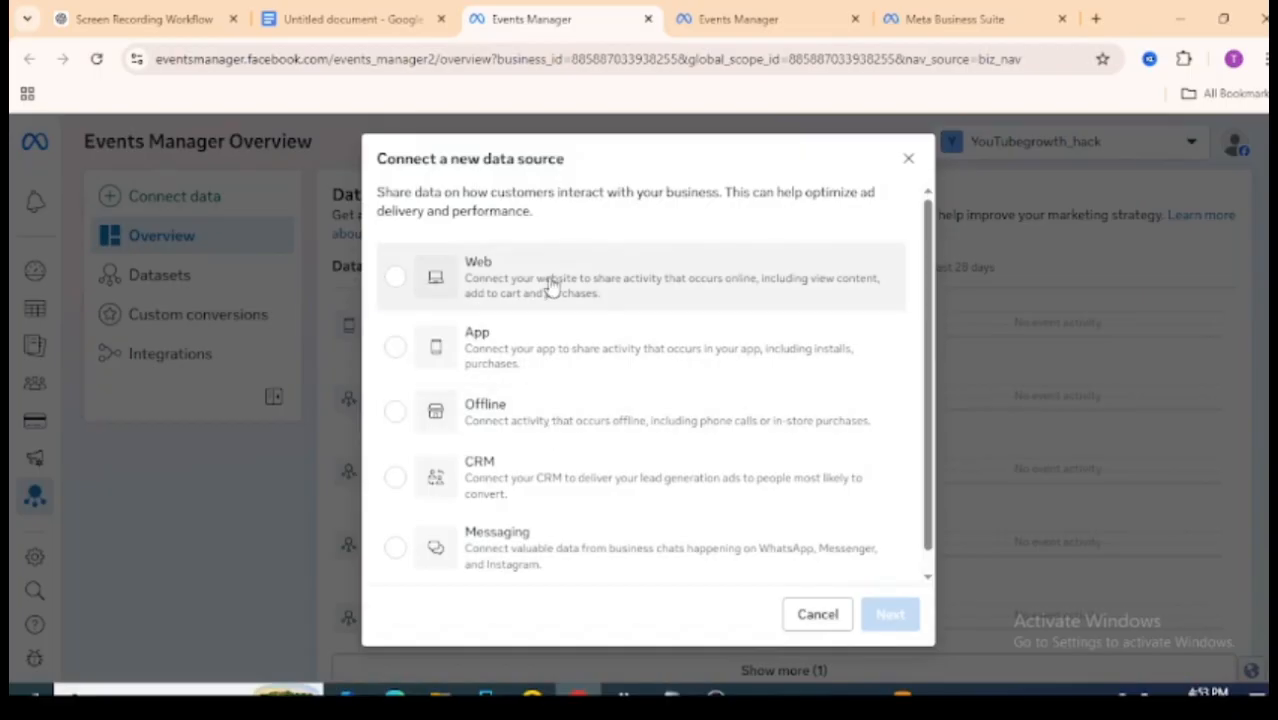
pyautogui.click(558, 410)
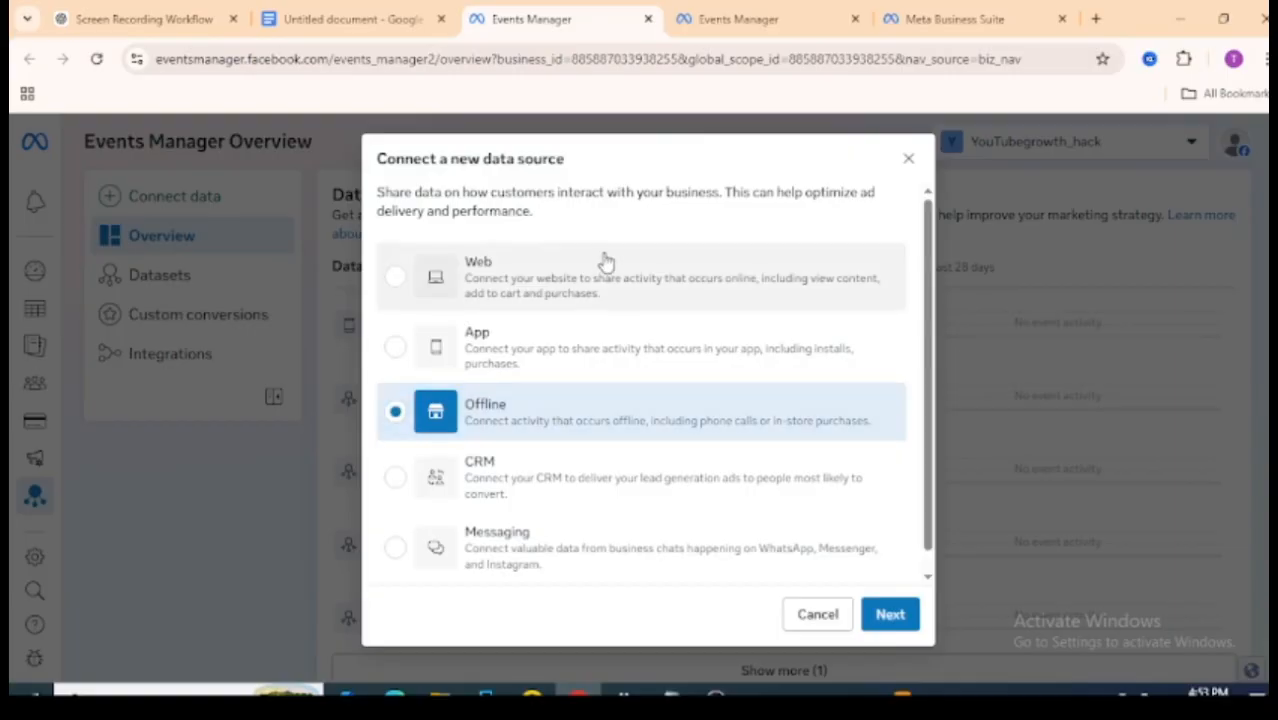
pyautogui.click(602, 292)
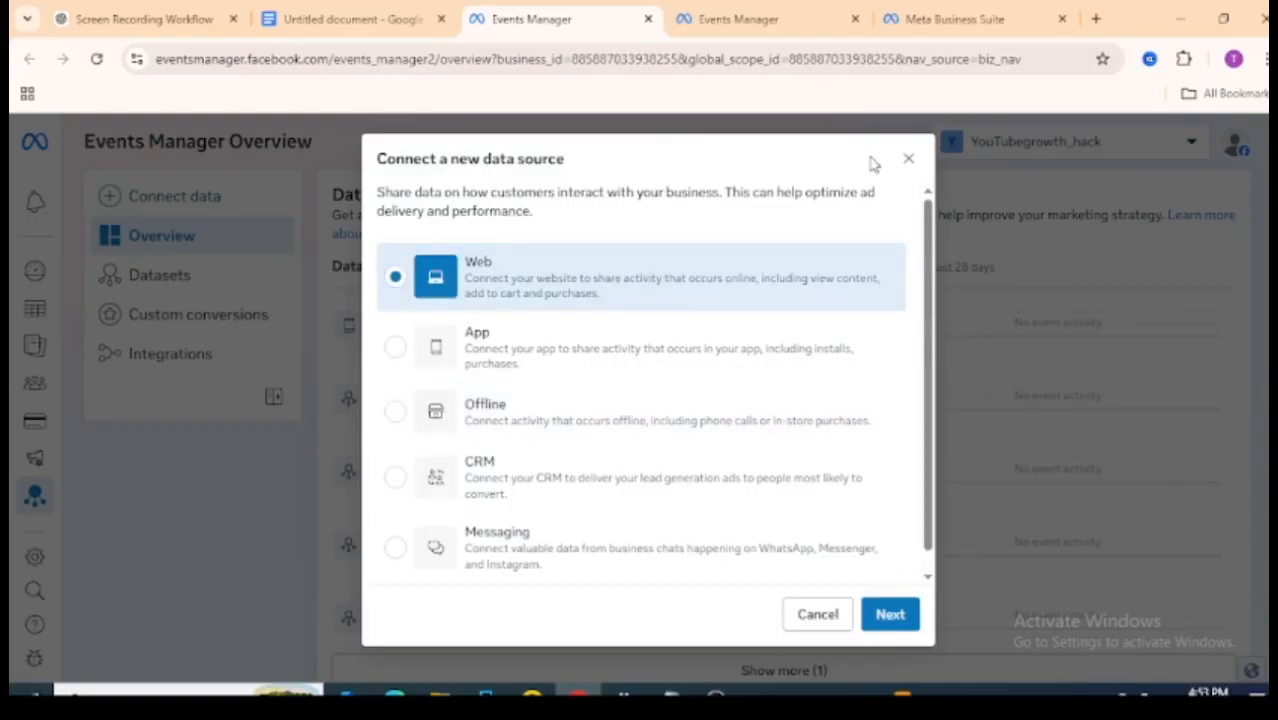
pyautogui.click(905, 162)
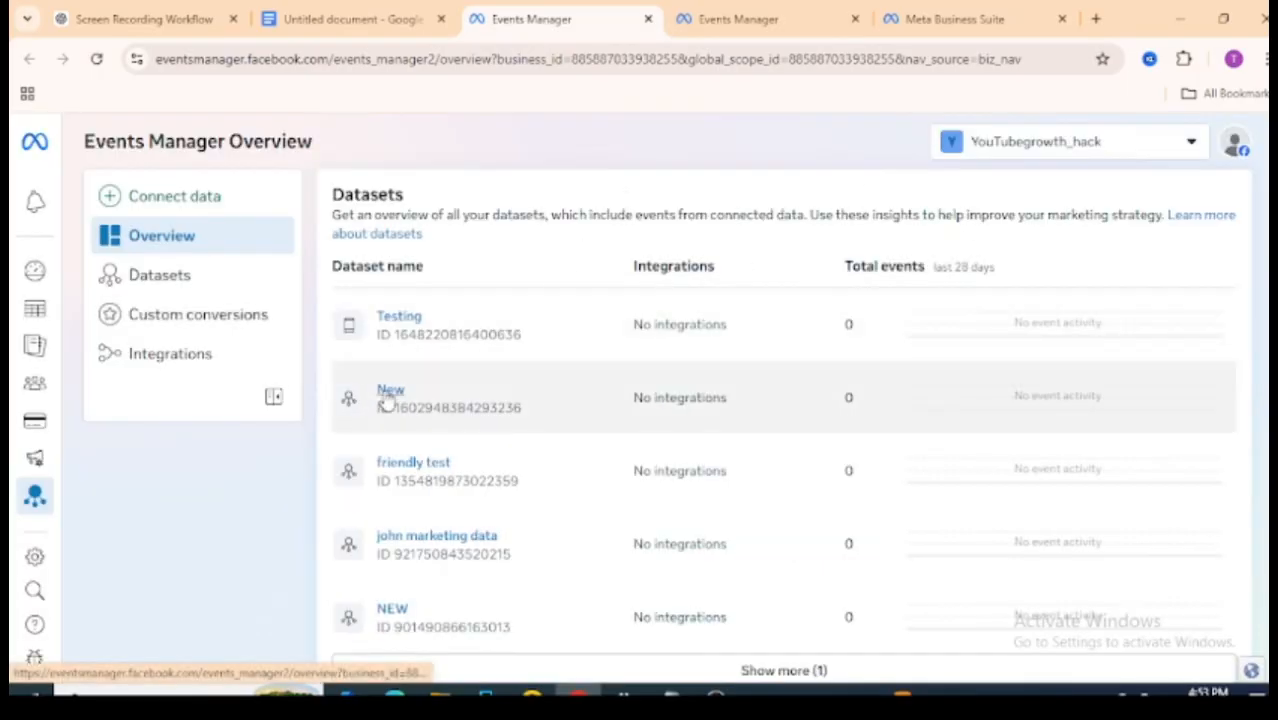
# Open the dataset named New, and read the guide's instructions on Test Events and copying the test event code.
pyautogui.click(387, 393)
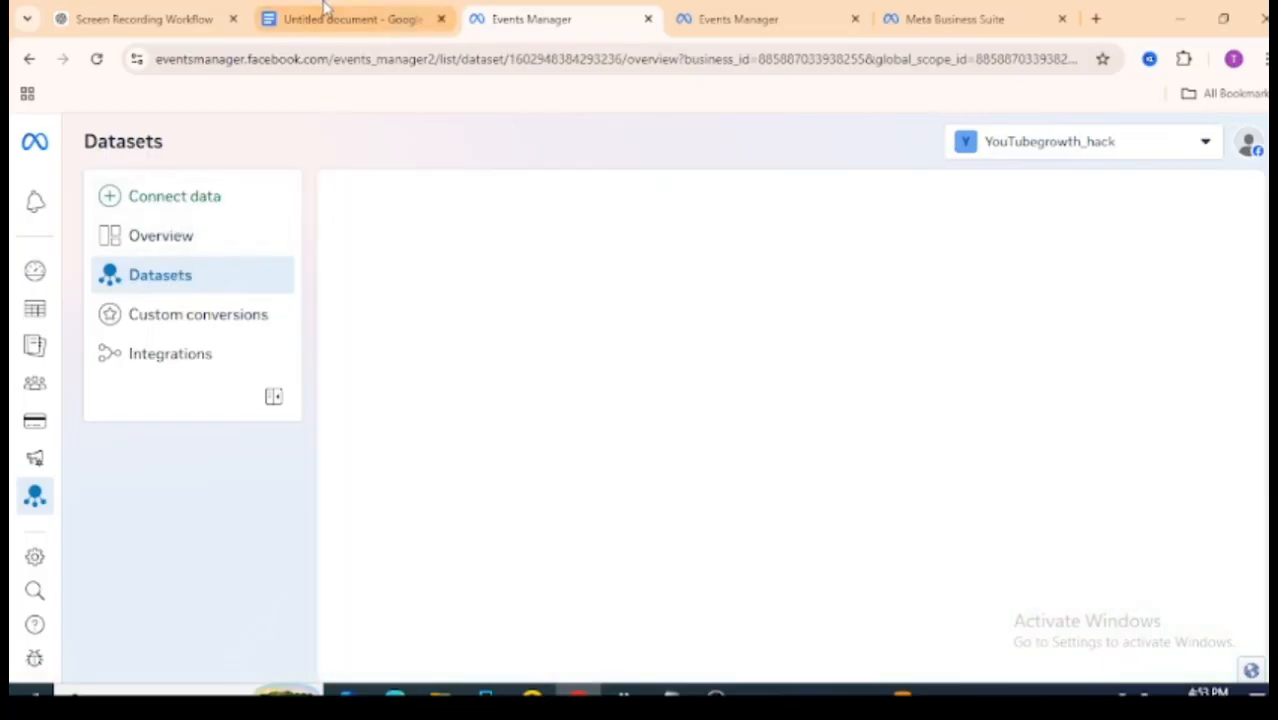
pyautogui.click(340, 18)
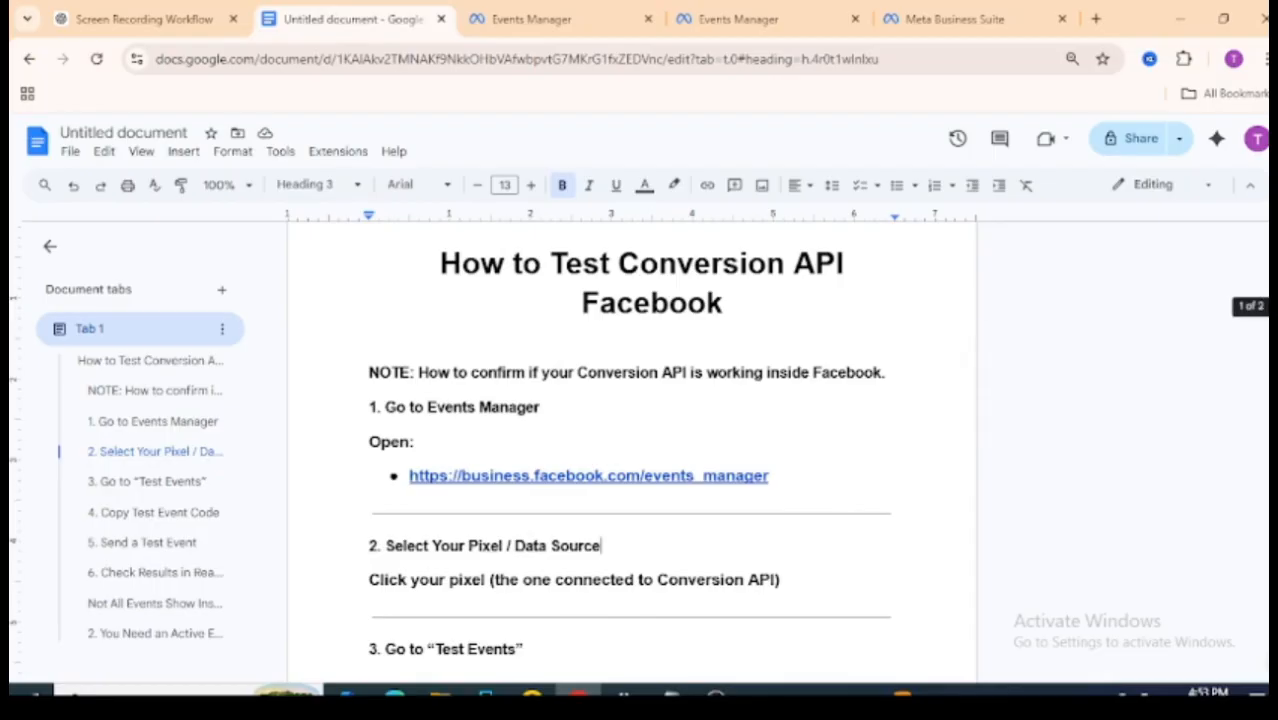
pyautogui.scroll(-3, 494, 510)
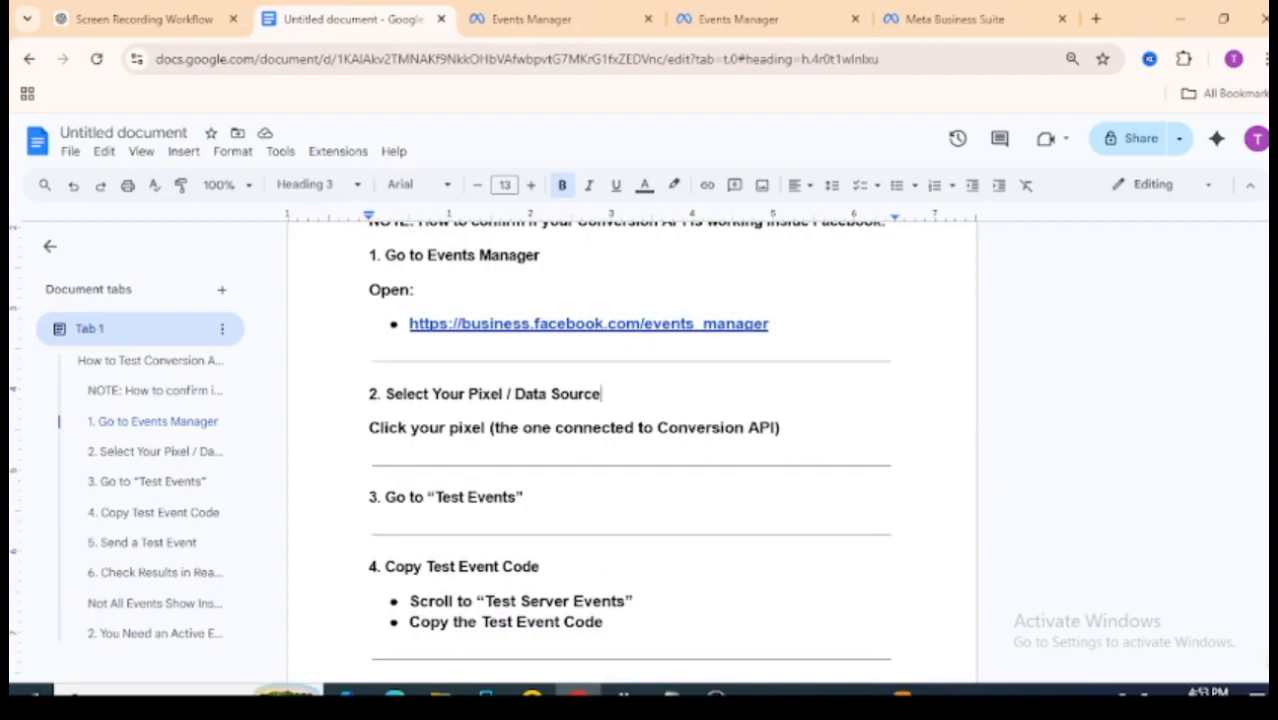
pyautogui.scroll(-1, 900, 350)
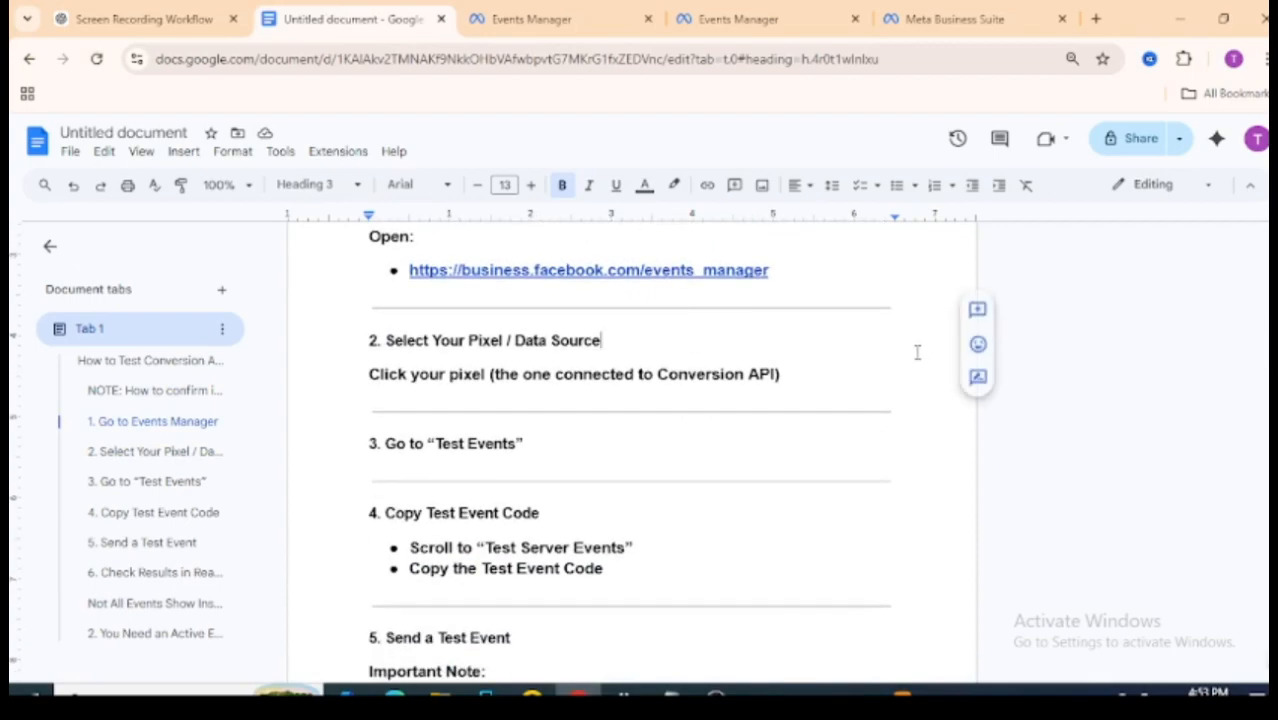
# Open the test events of the New dataset in Events Manager and choose Website as the marketing channel.
pyautogui.click(505, 12)
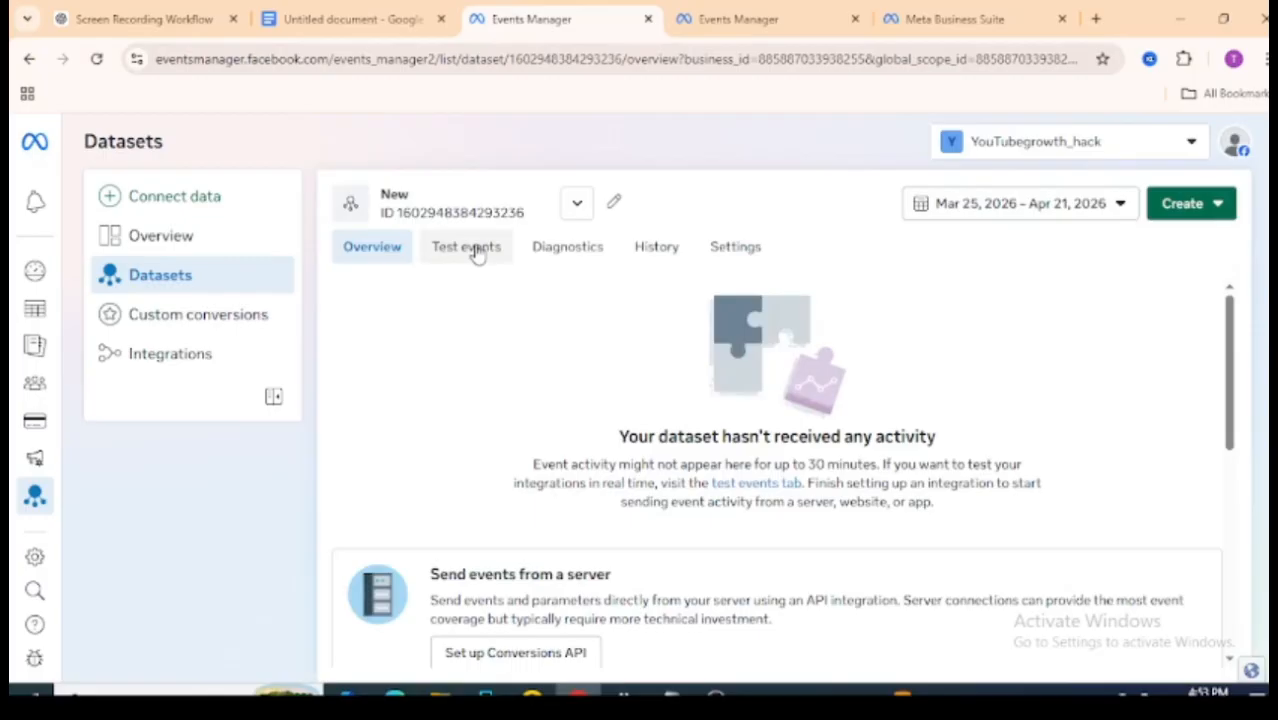
pyautogui.click(477, 253)
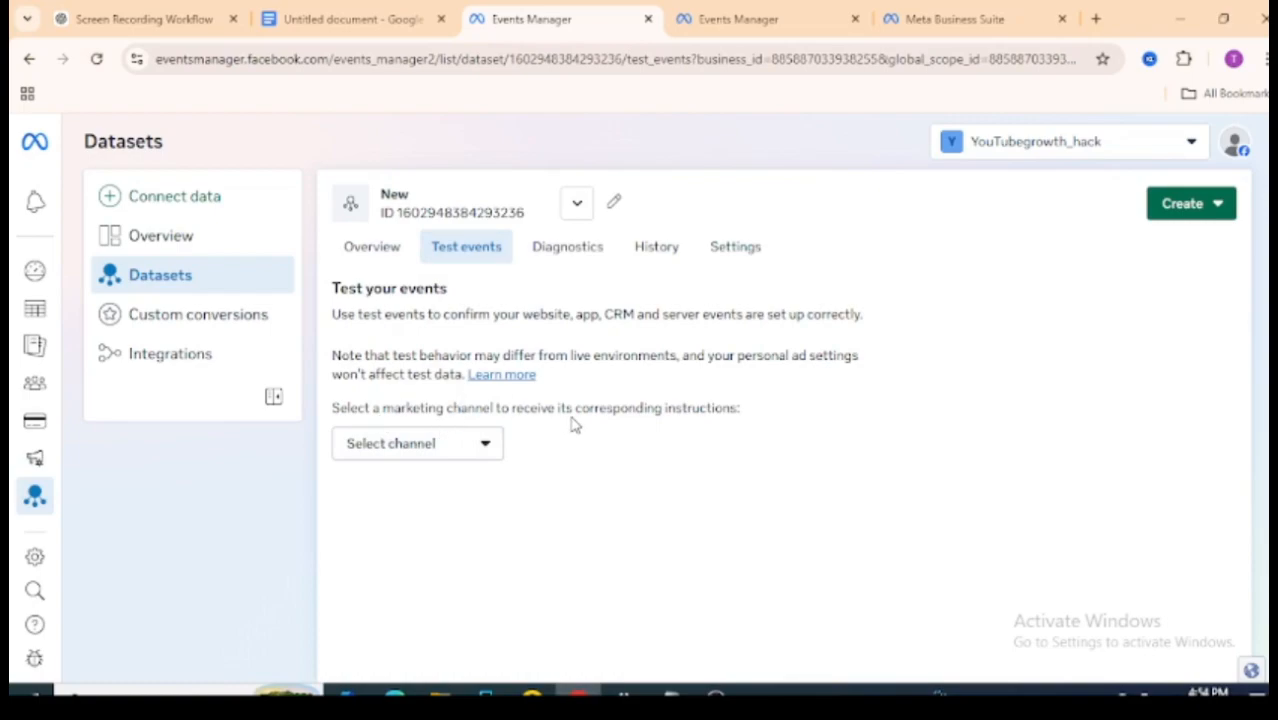
pyautogui.click(489, 445)
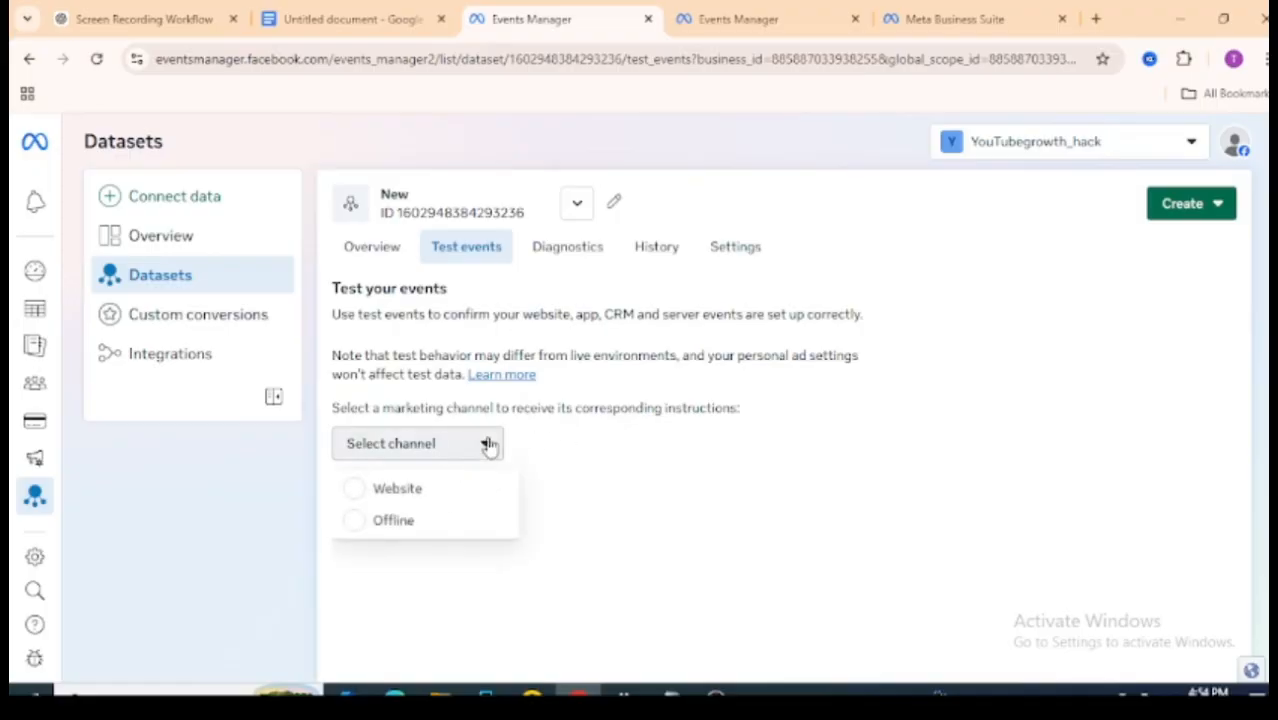
pyautogui.click(465, 490)
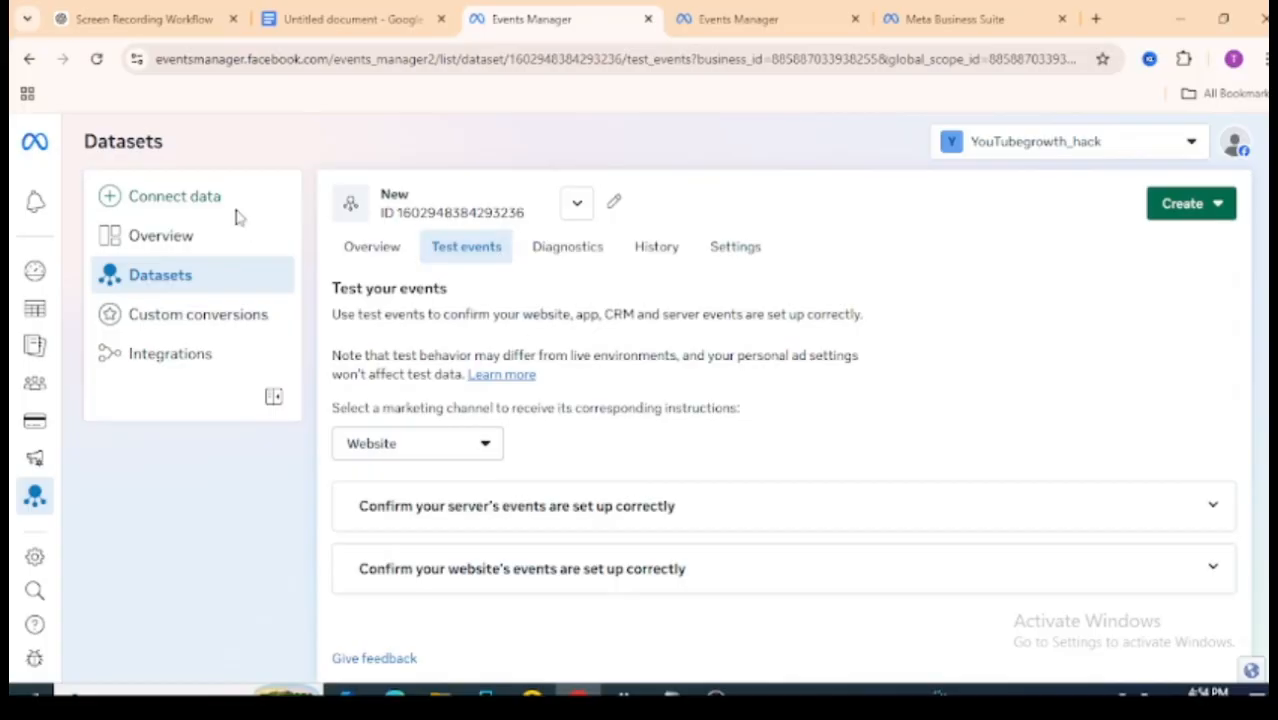
# Open the Testing dataset from the overview and view its real-time test events.
pyautogui.click(228, 245)
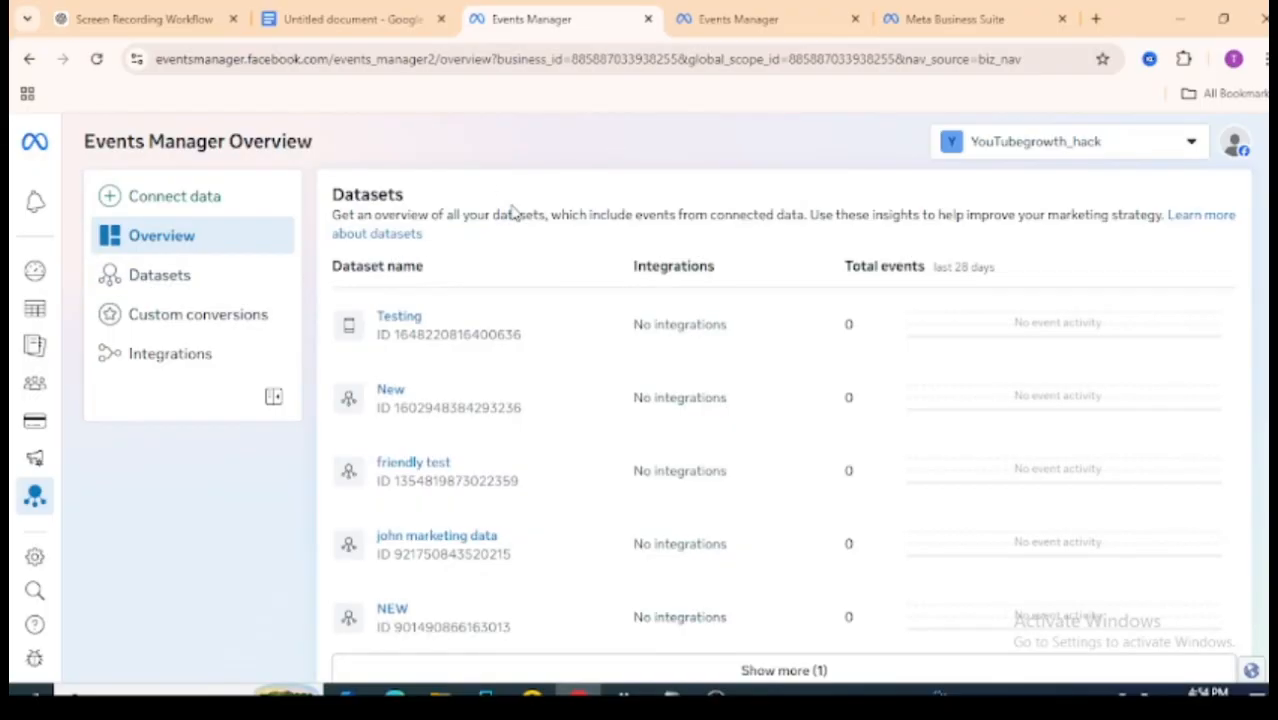
pyautogui.click(407, 324)
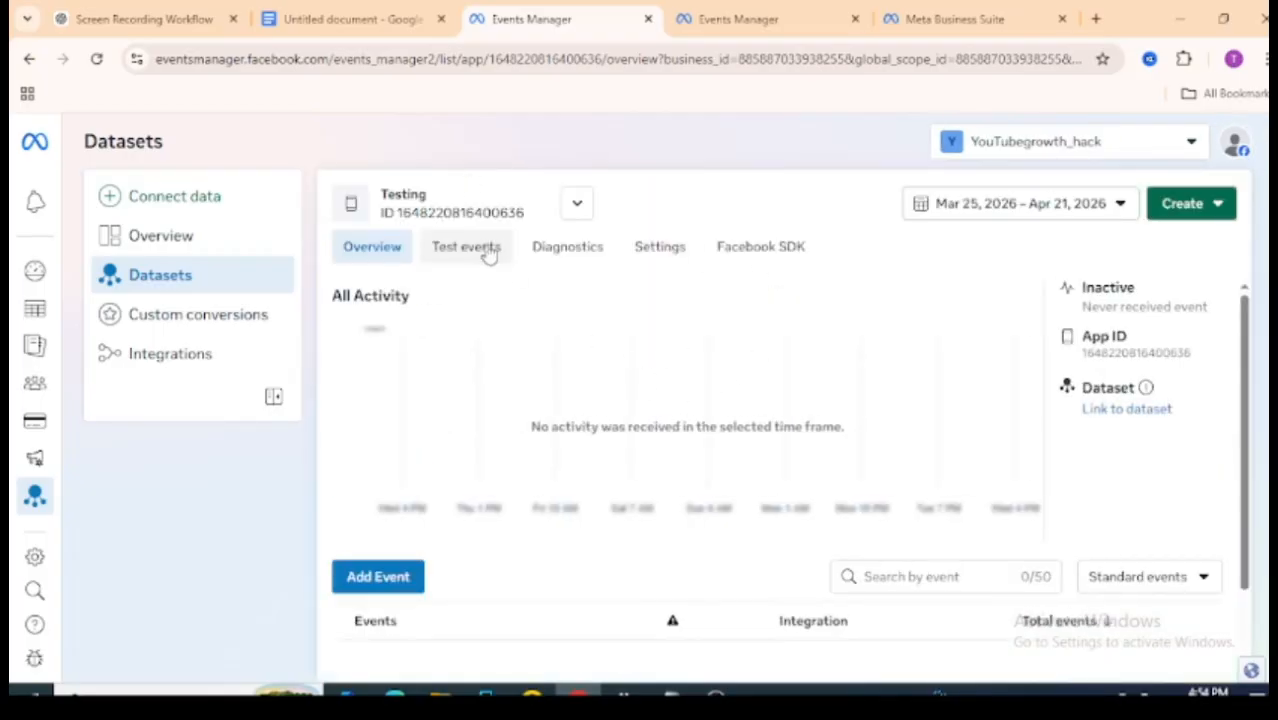
pyautogui.click(488, 250)
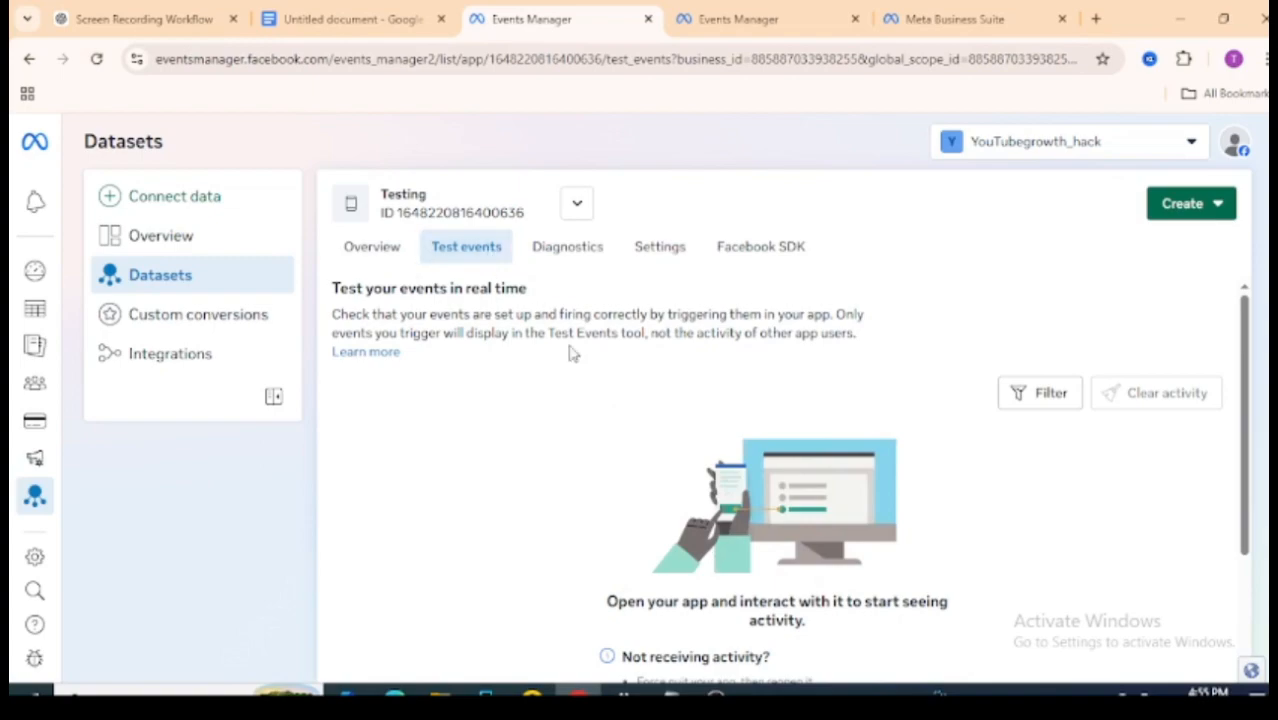
# Check the New dataset's activity overview and return to the overview of all datasets.
pyautogui.click(194, 246)
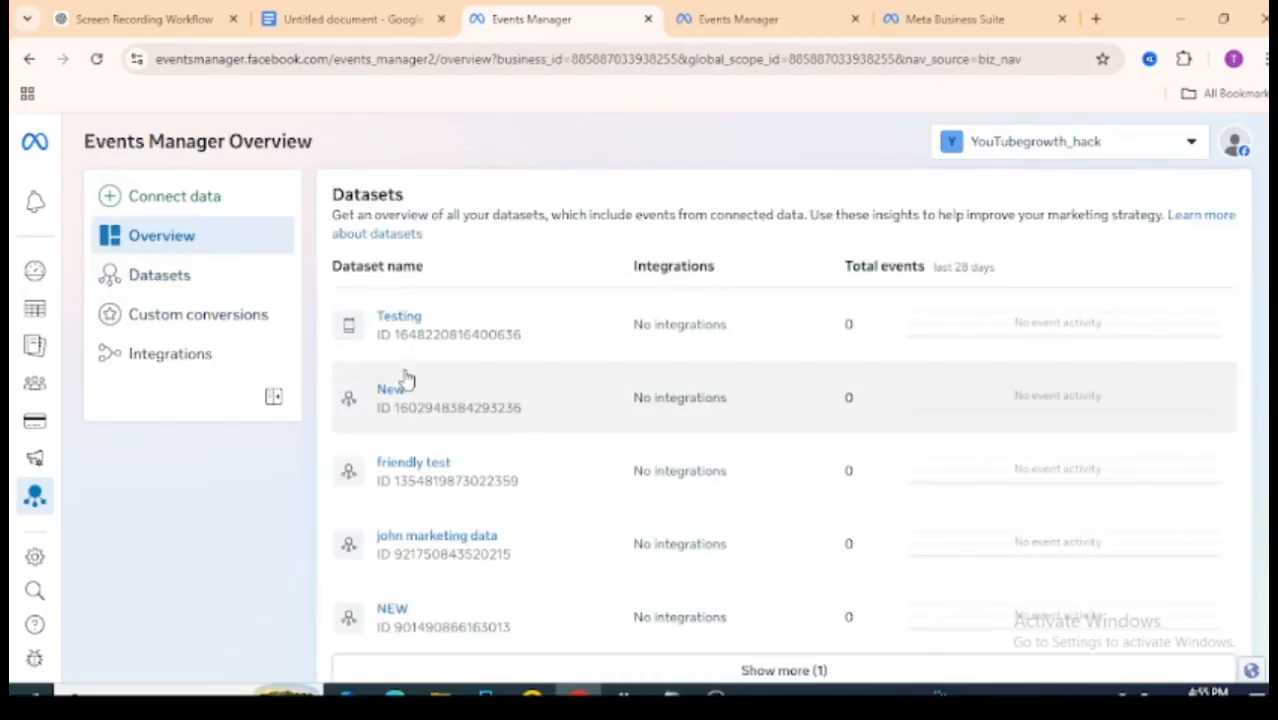
pyautogui.click(389, 390)
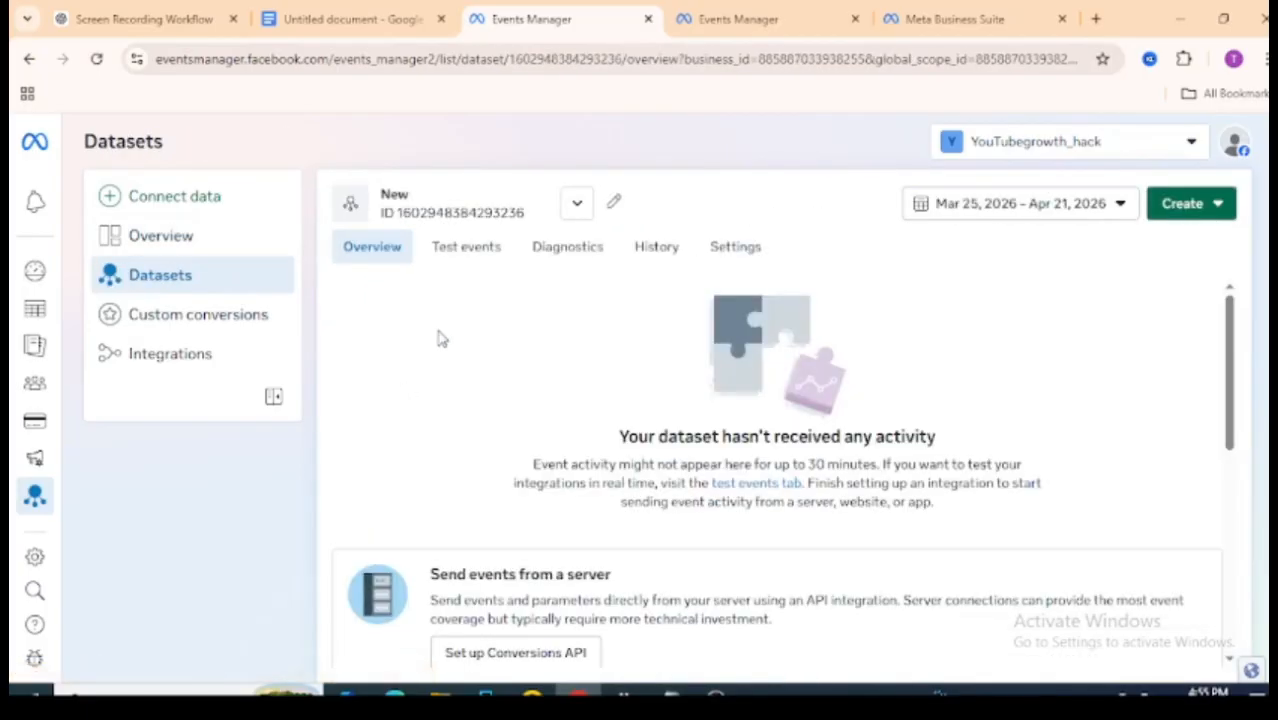
pyautogui.click(193, 243)
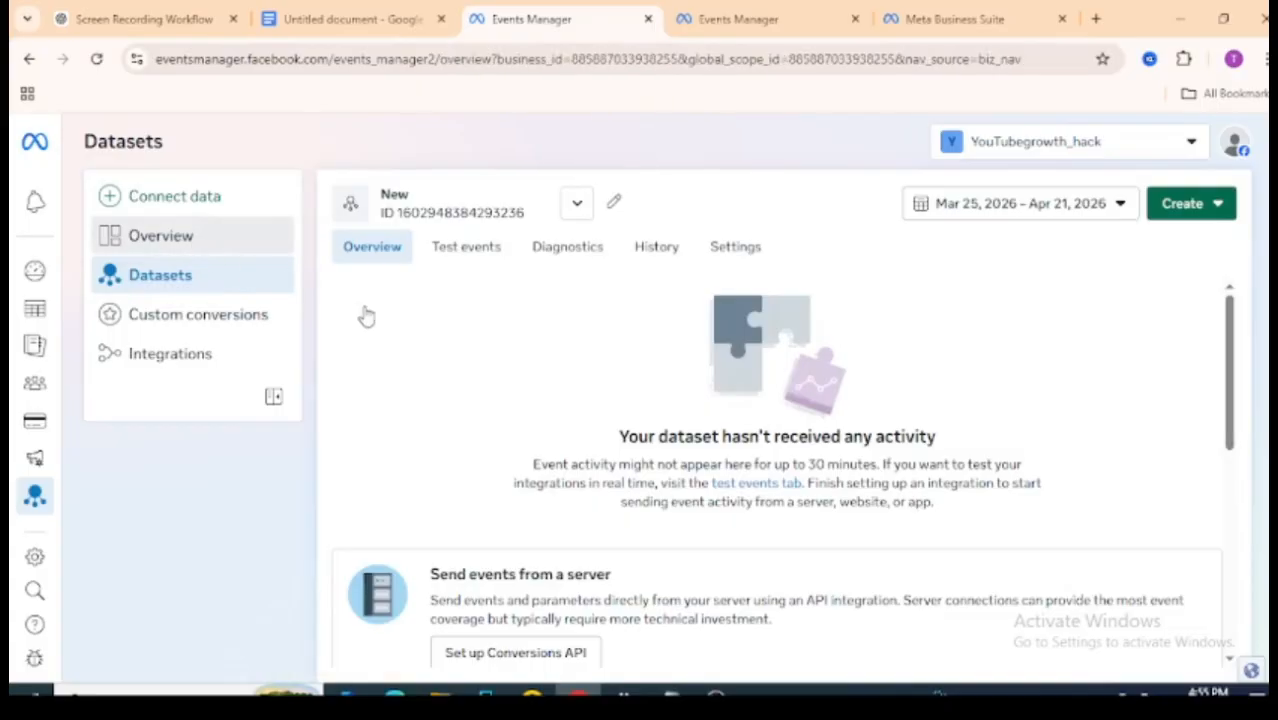
# Open the test events of the New dataset from the overview and choose Website as the marketing channel.
pyautogui.click(391, 391)
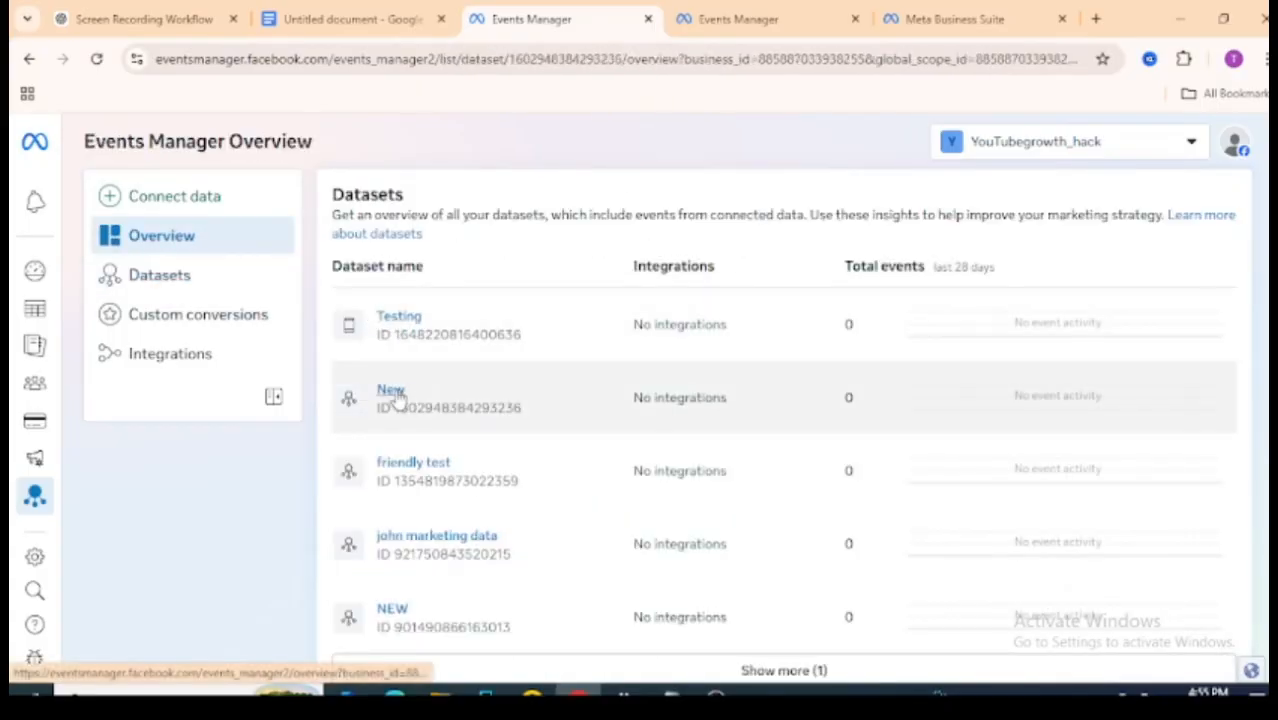
pyautogui.click(468, 249)
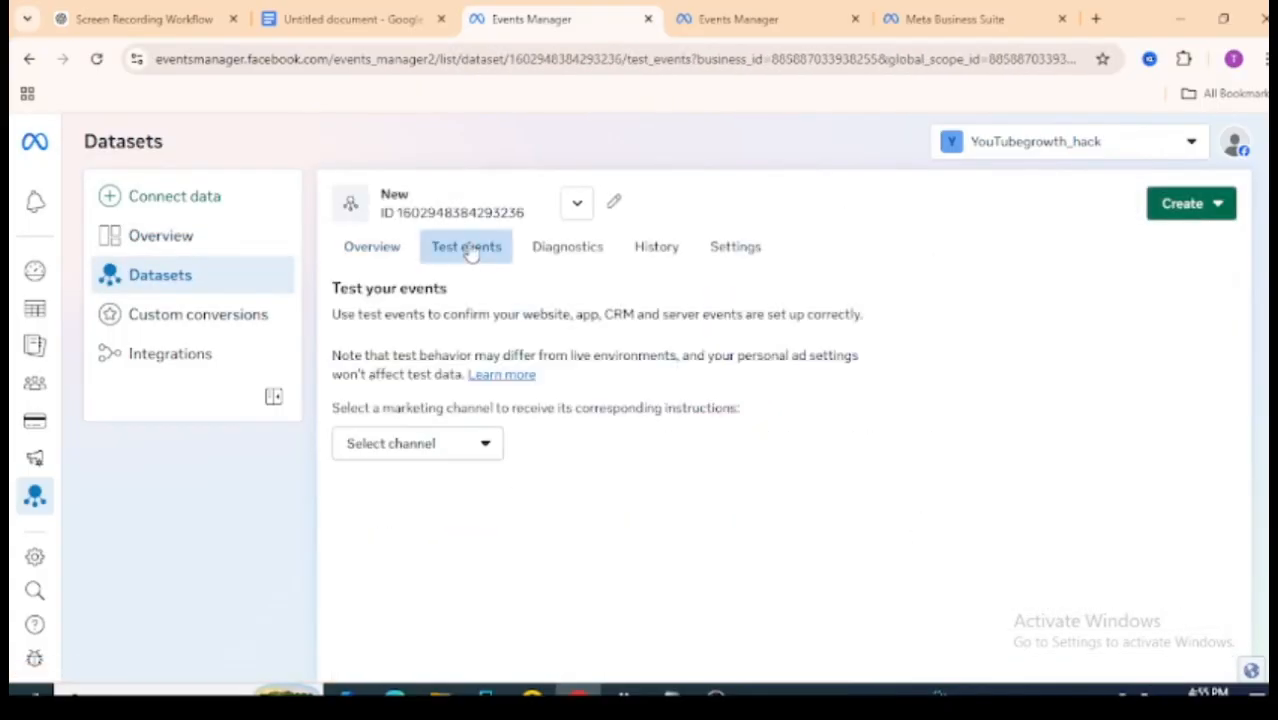
pyautogui.click(480, 444)
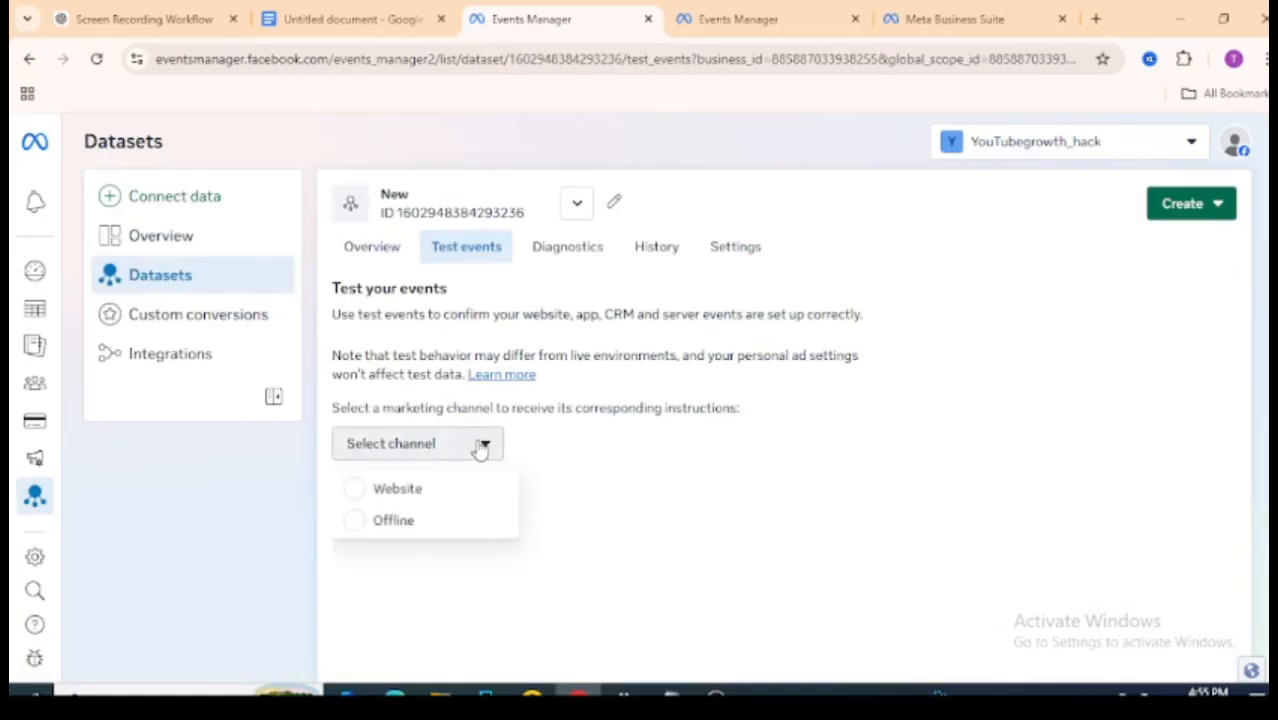
pyautogui.click(476, 490)
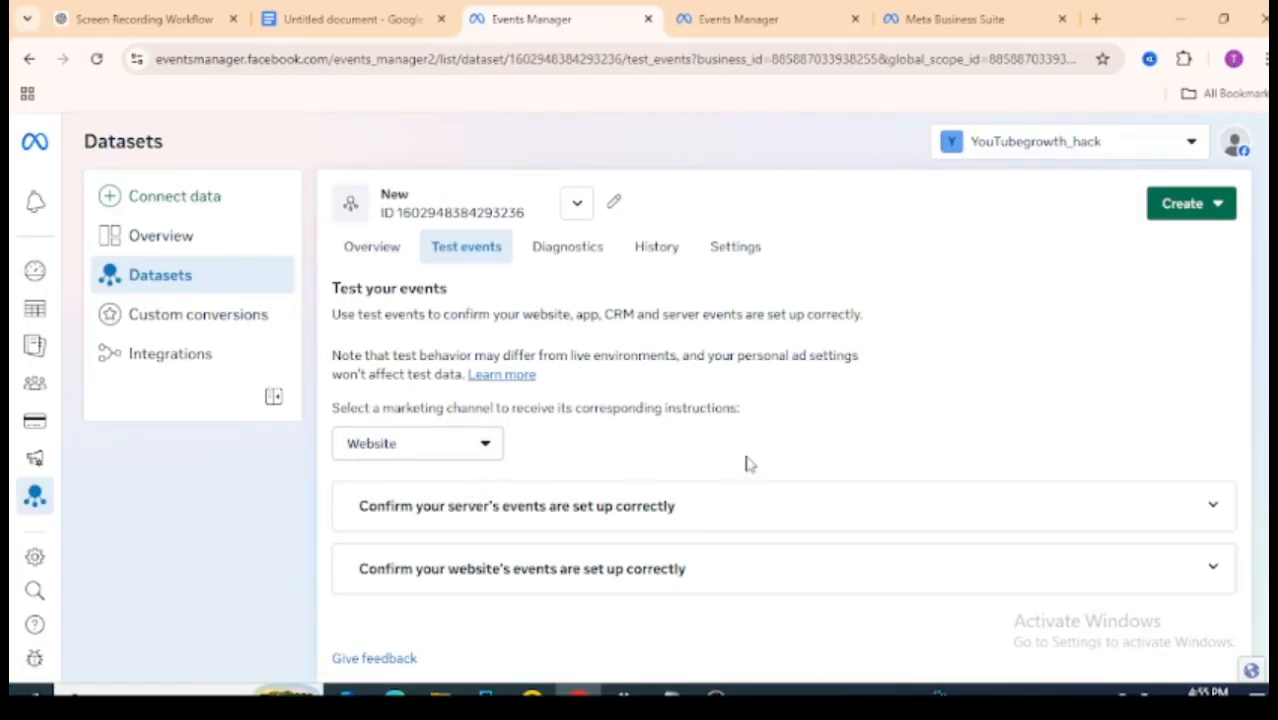
# Expand the instructions for confirming the server's events and copy the unique test event code.
pyautogui.scroll(-1, 767, 462)
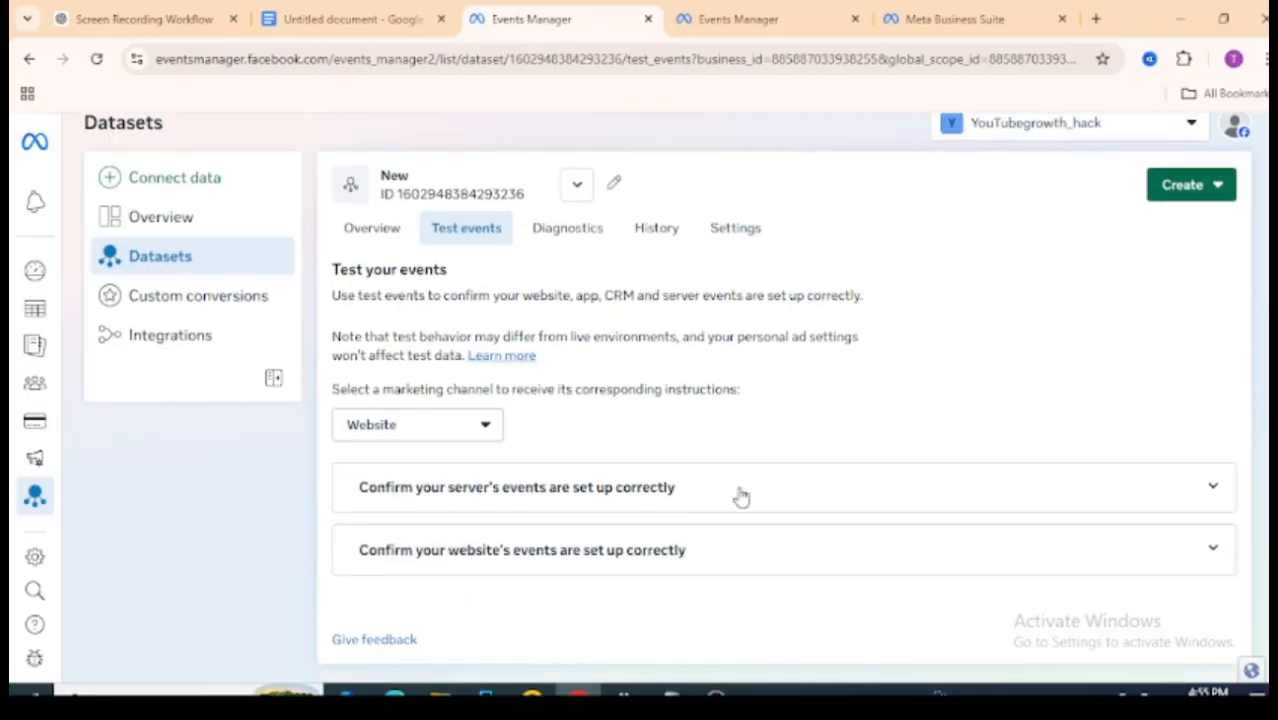
pyautogui.click(588, 503)
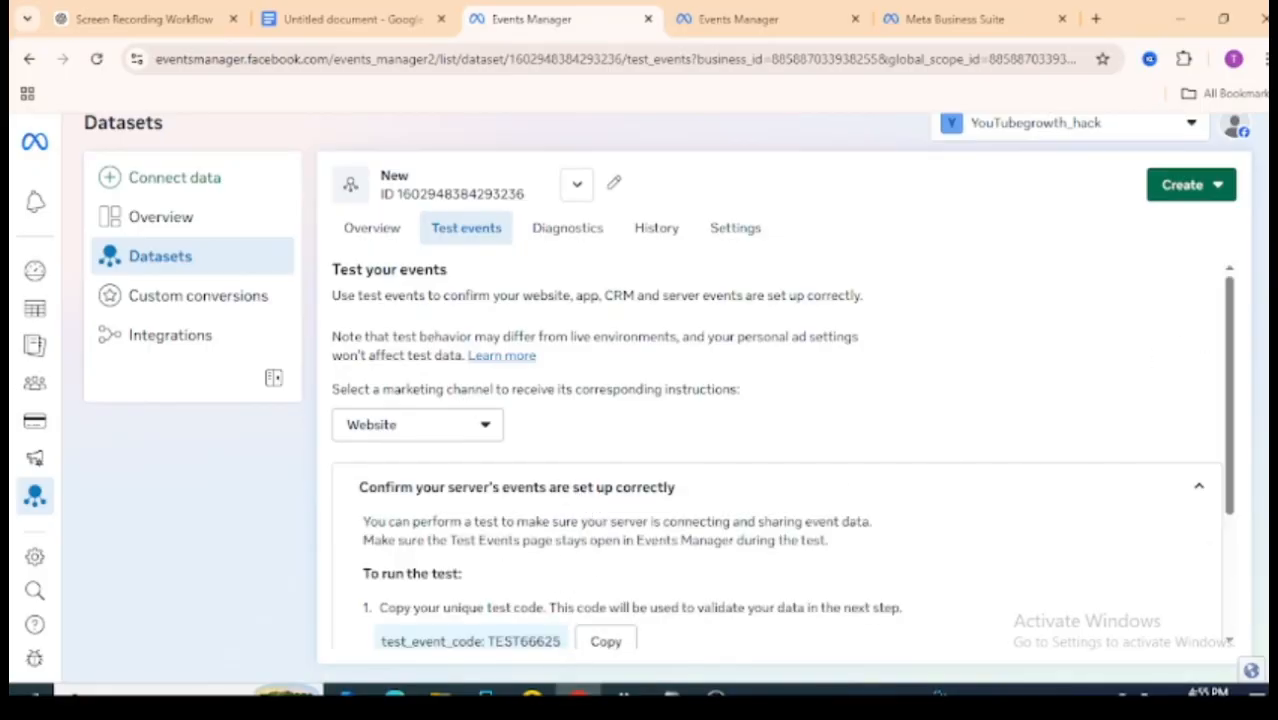
pyautogui.moveTo(1233, 387); pyautogui.dragTo(1244, 450)
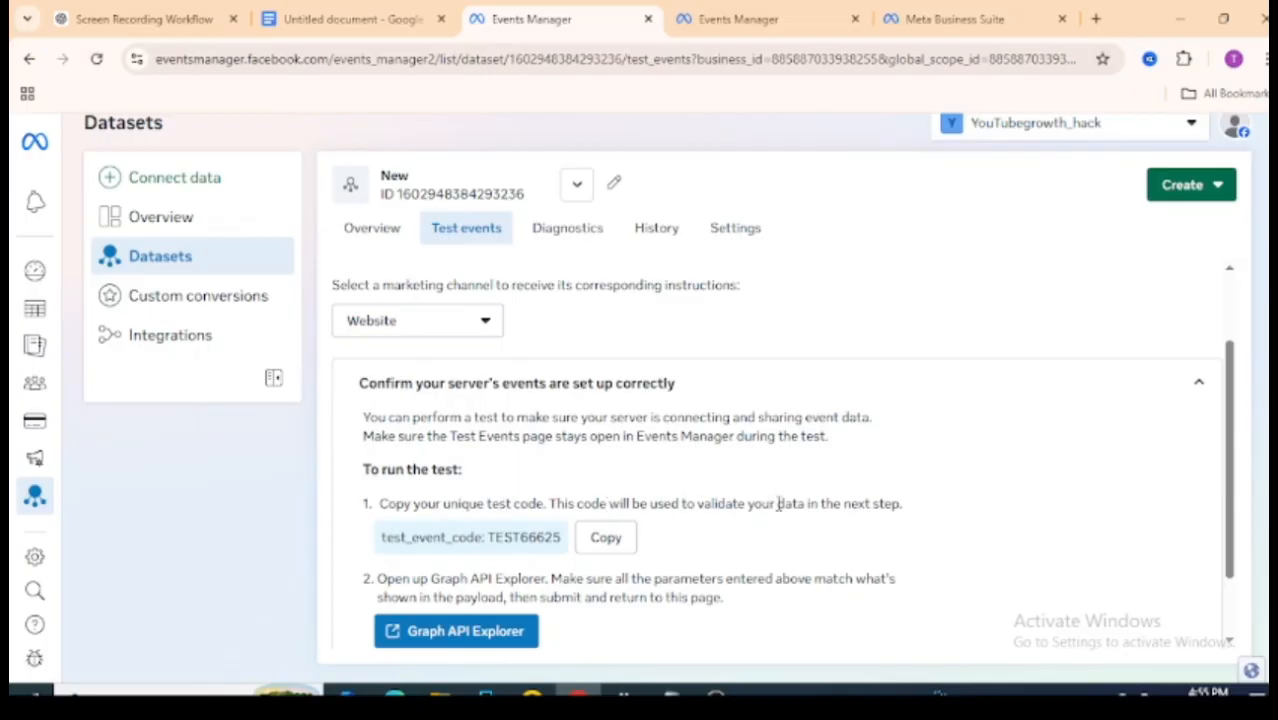
pyautogui.click(604, 538)
# Switch to the guide in Google Docs and read the sections on sending a test event and checking results in real time.
pyautogui.click(330, 22)
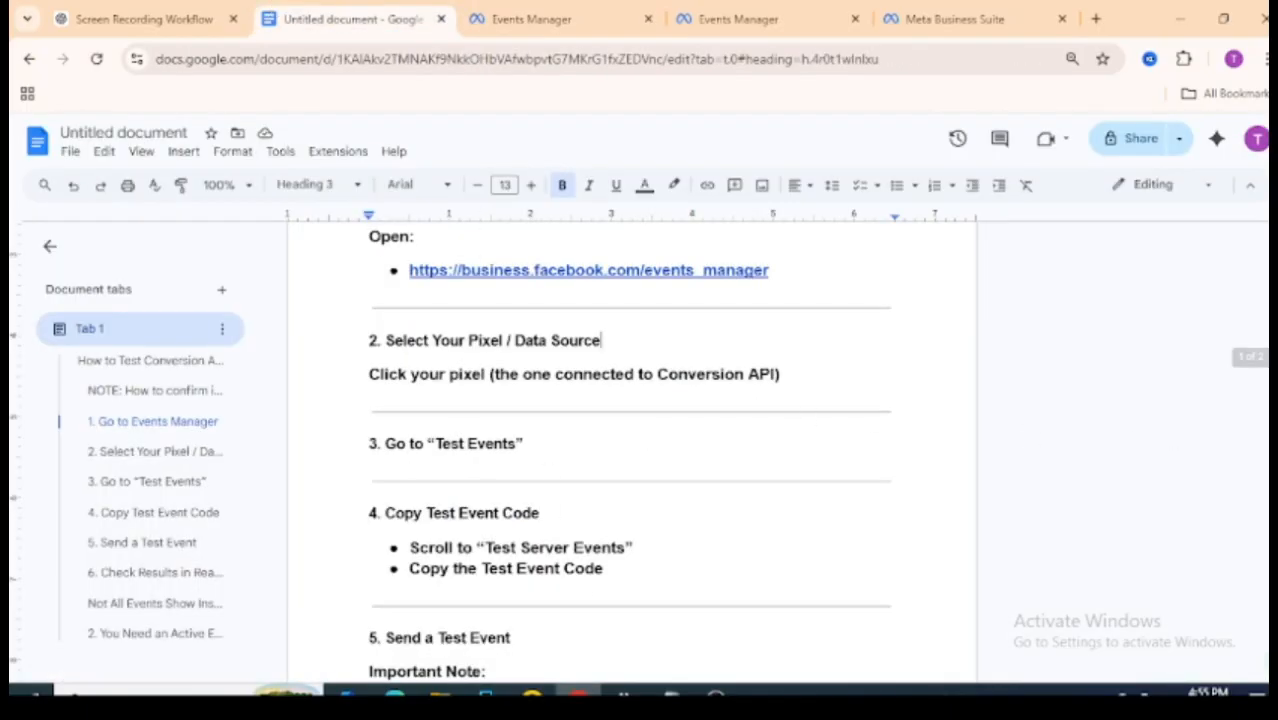
pyautogui.scroll(-2, 950, 405)
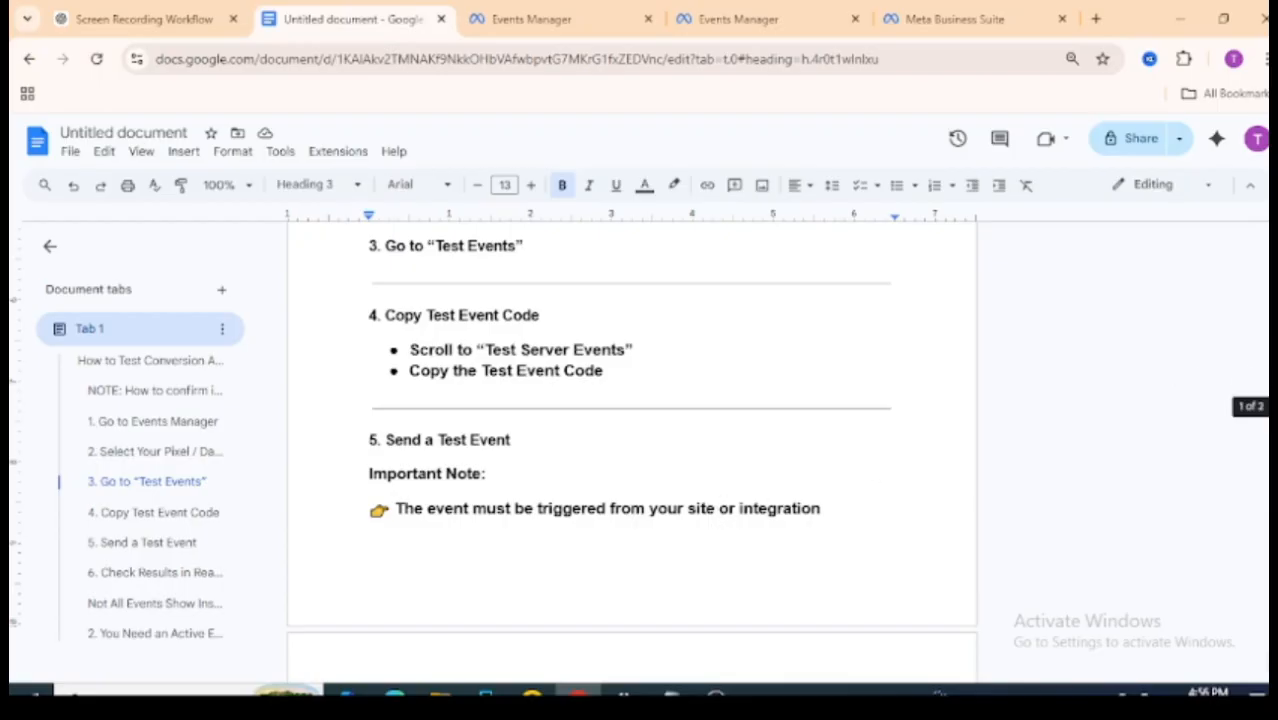
pyautogui.moveTo(1248, 405); pyautogui.dragTo(1248, 483)
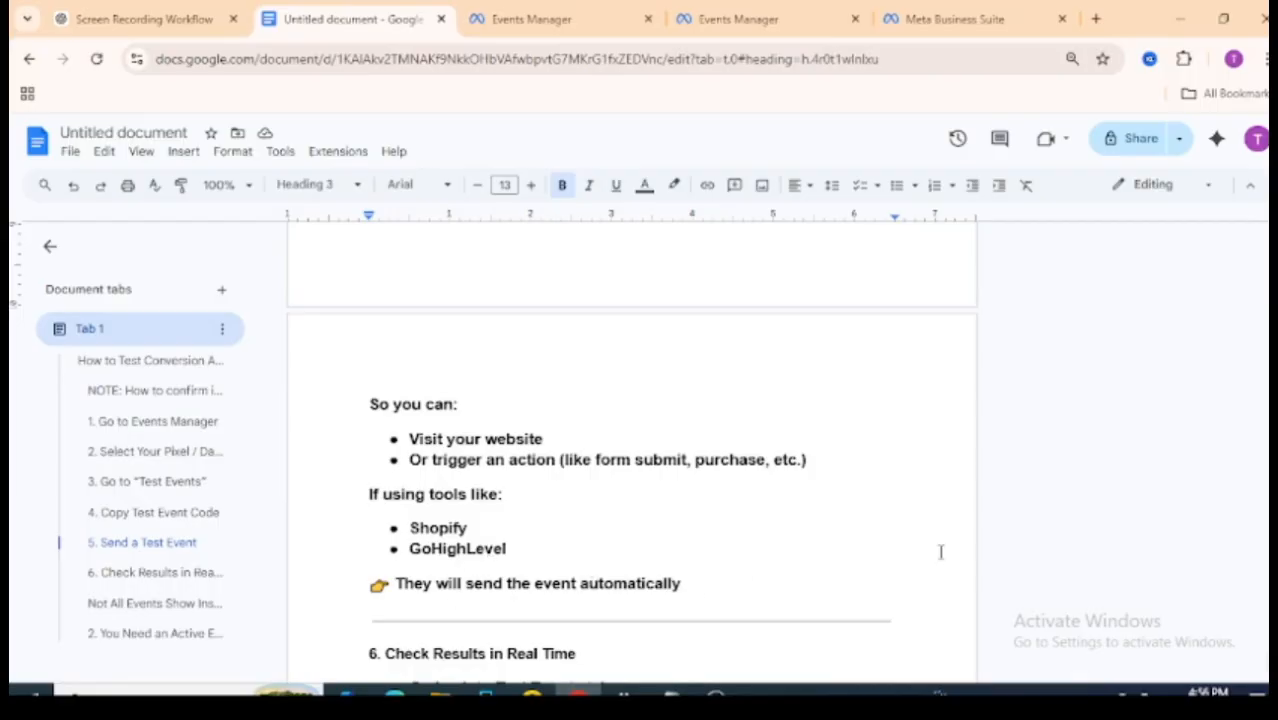
pyautogui.scroll(-3, 630, 450)
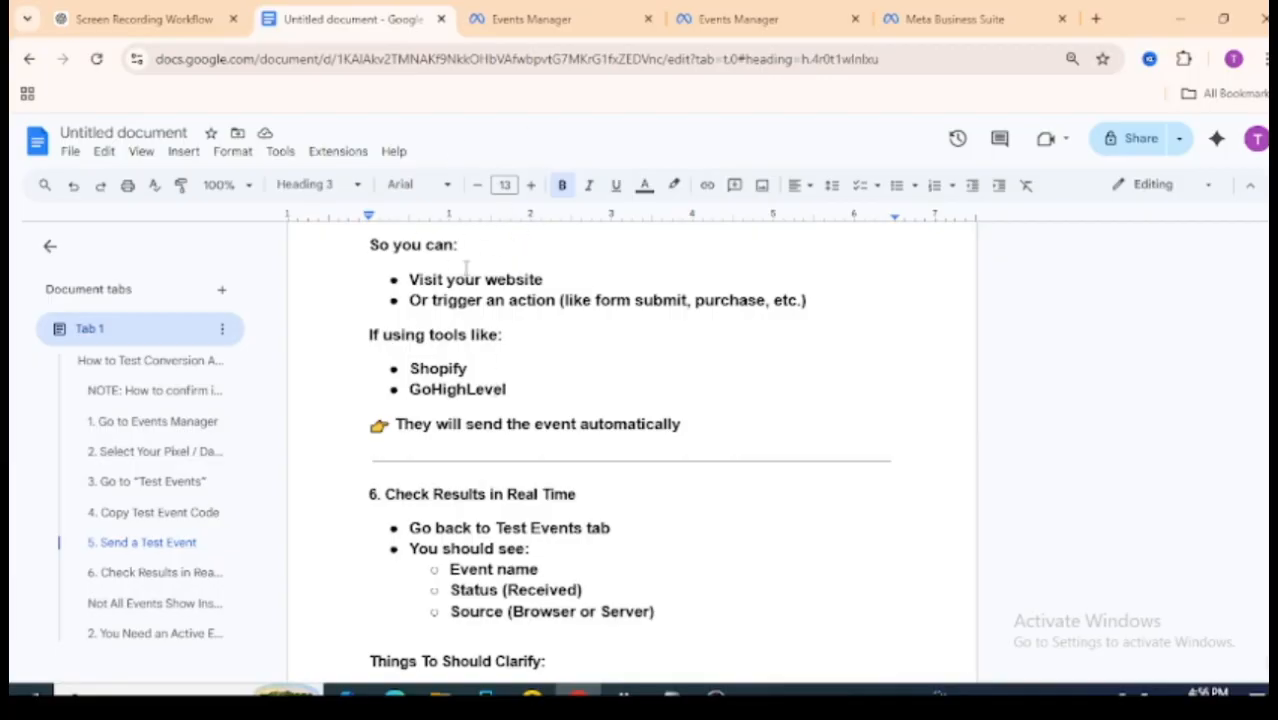
pyautogui.moveTo(414, 266); pyautogui.dragTo(456, 260)
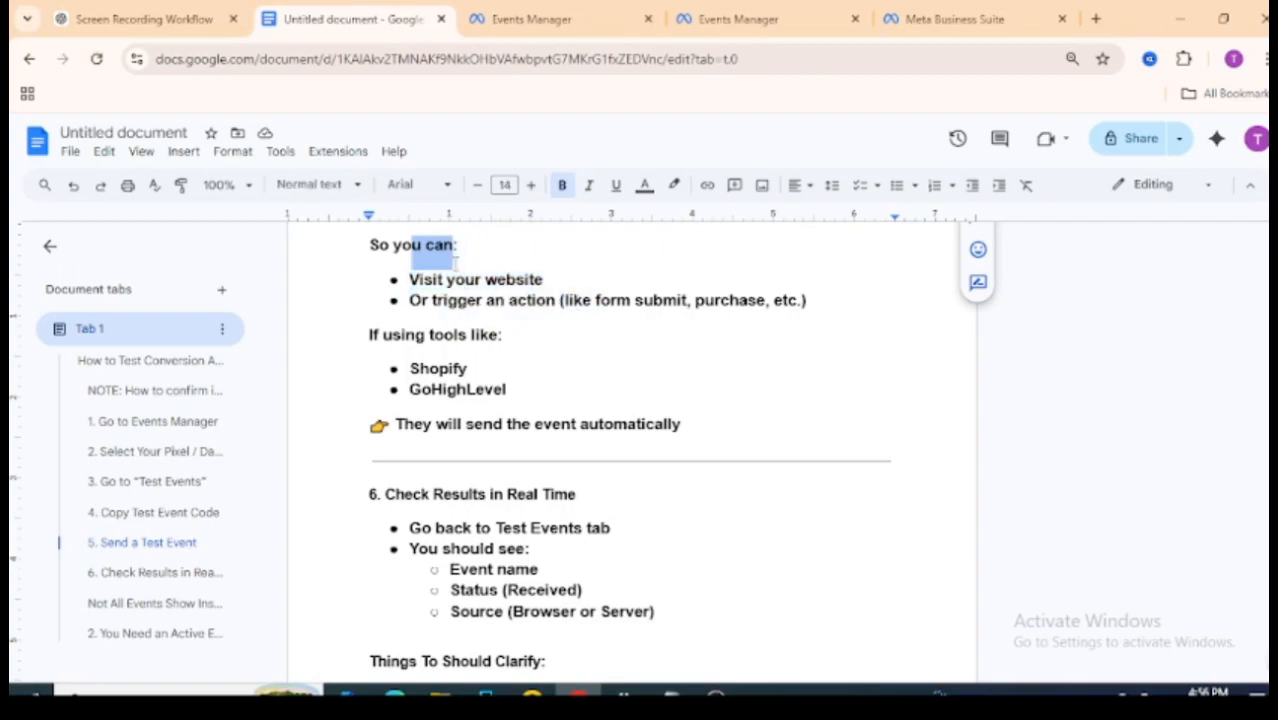
pyautogui.click(456, 260)
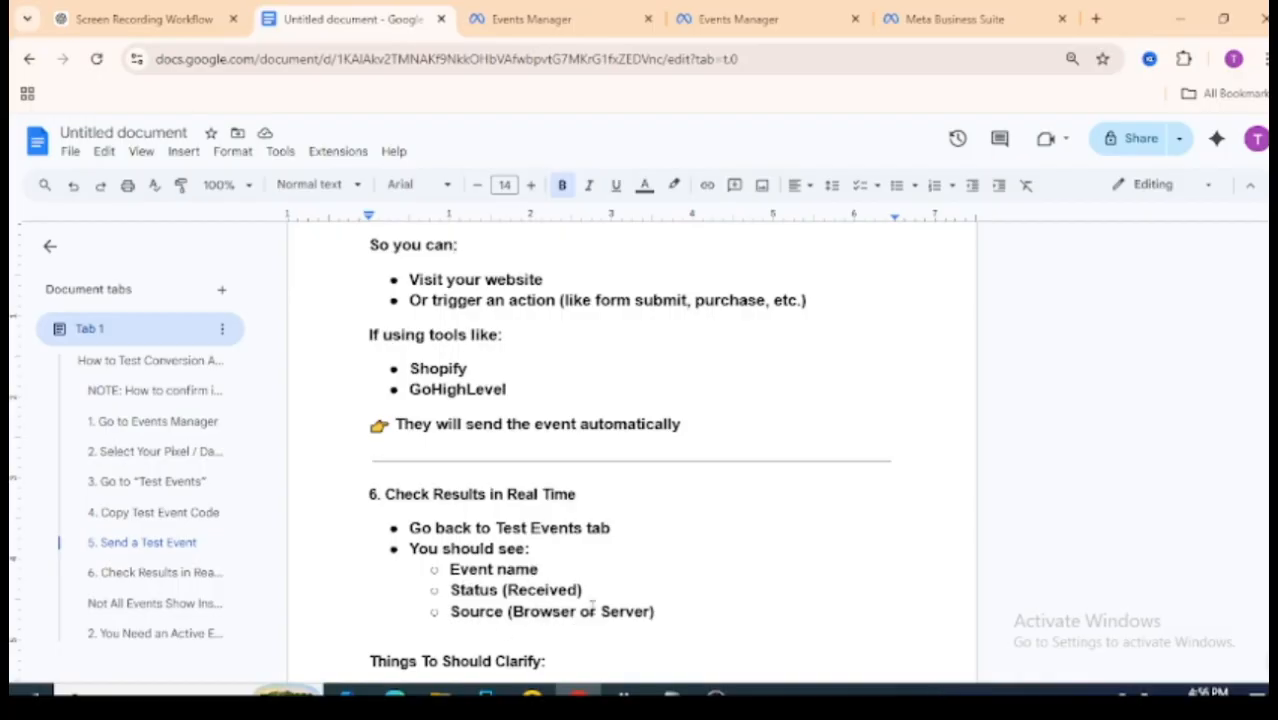
# Back in Events Manager, review the server test instructions, check the New dataset's diagnostics, and return to its test events.
pyautogui.click(612, 8)
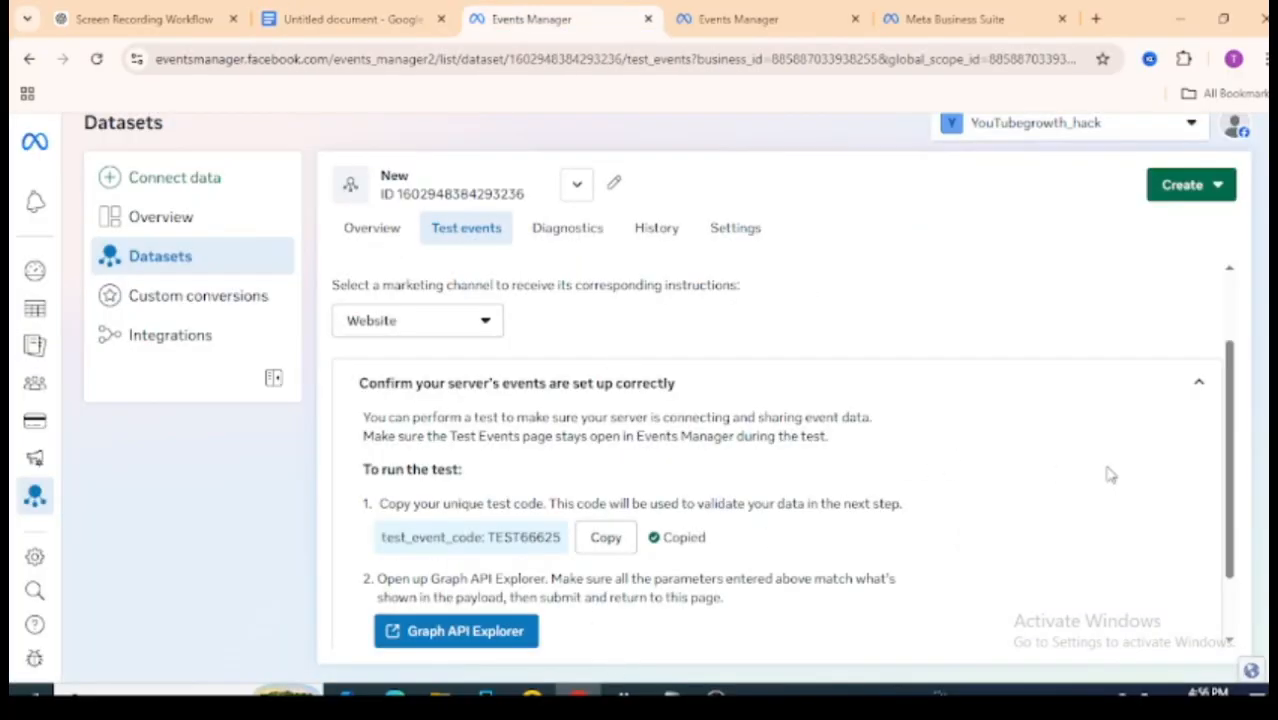
pyautogui.moveTo(1232, 398); pyautogui.dragTo(1232, 563)
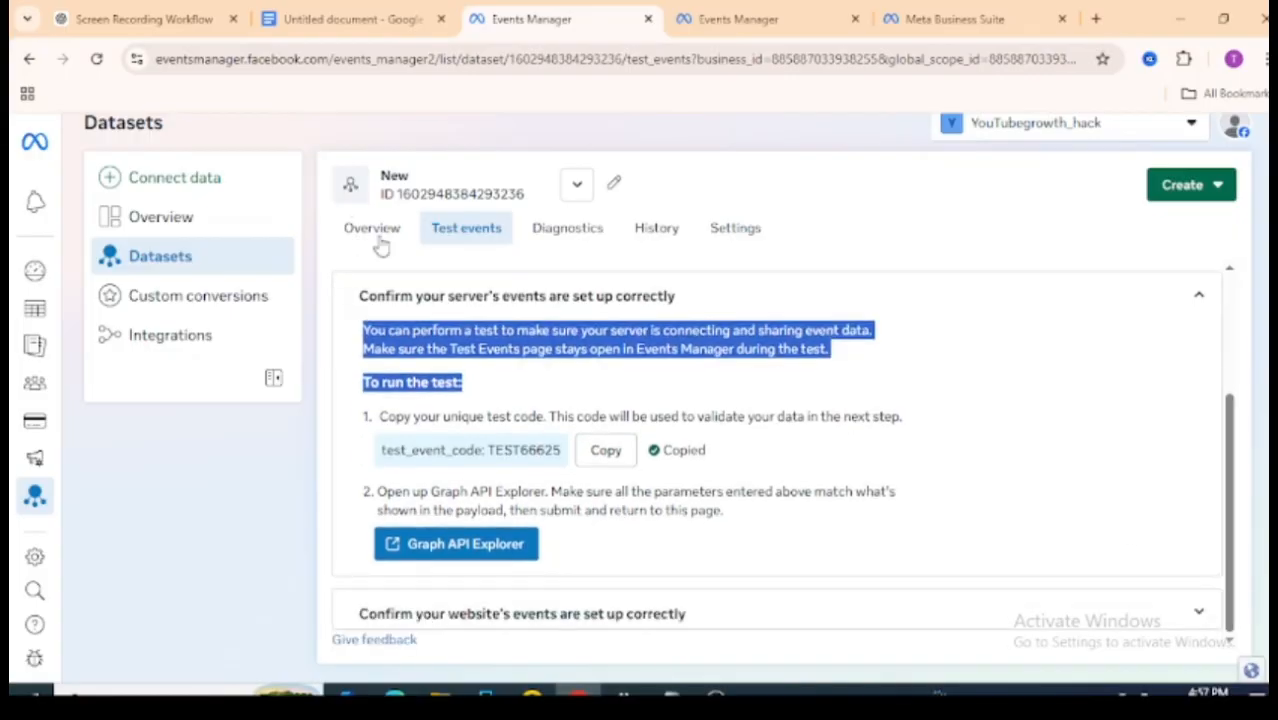
pyautogui.click(584, 238)
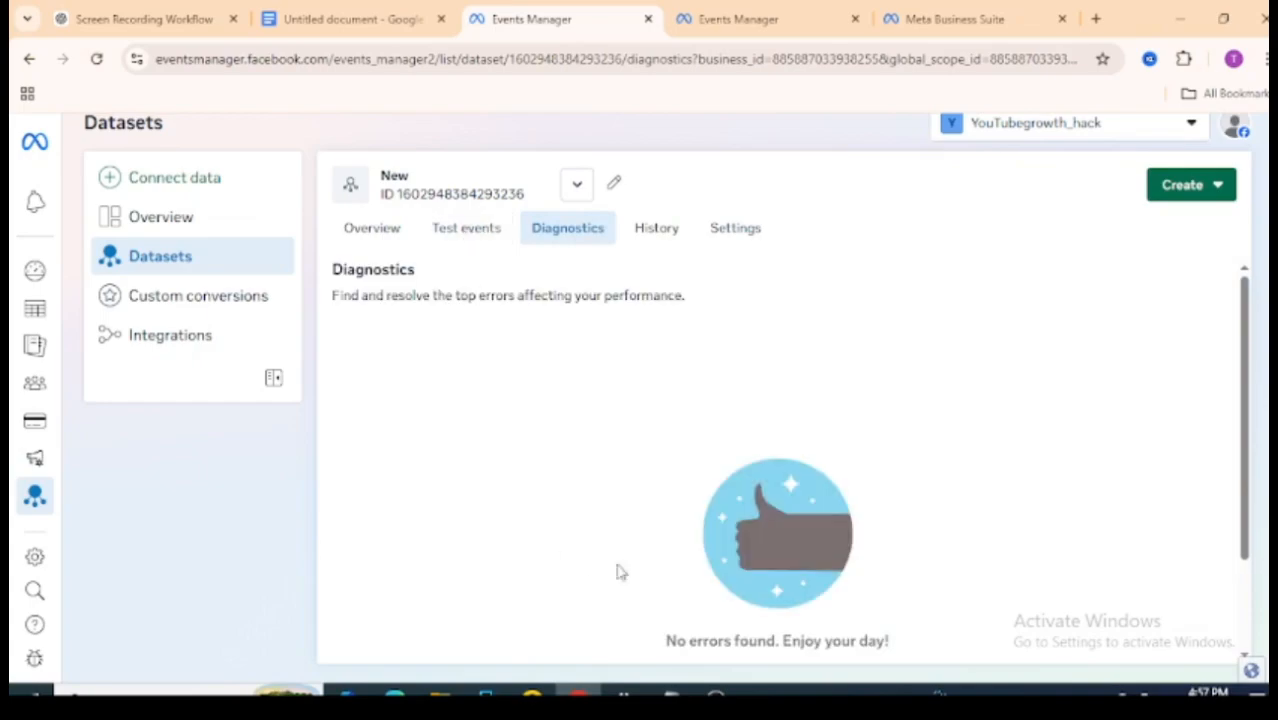
pyautogui.click(470, 229)
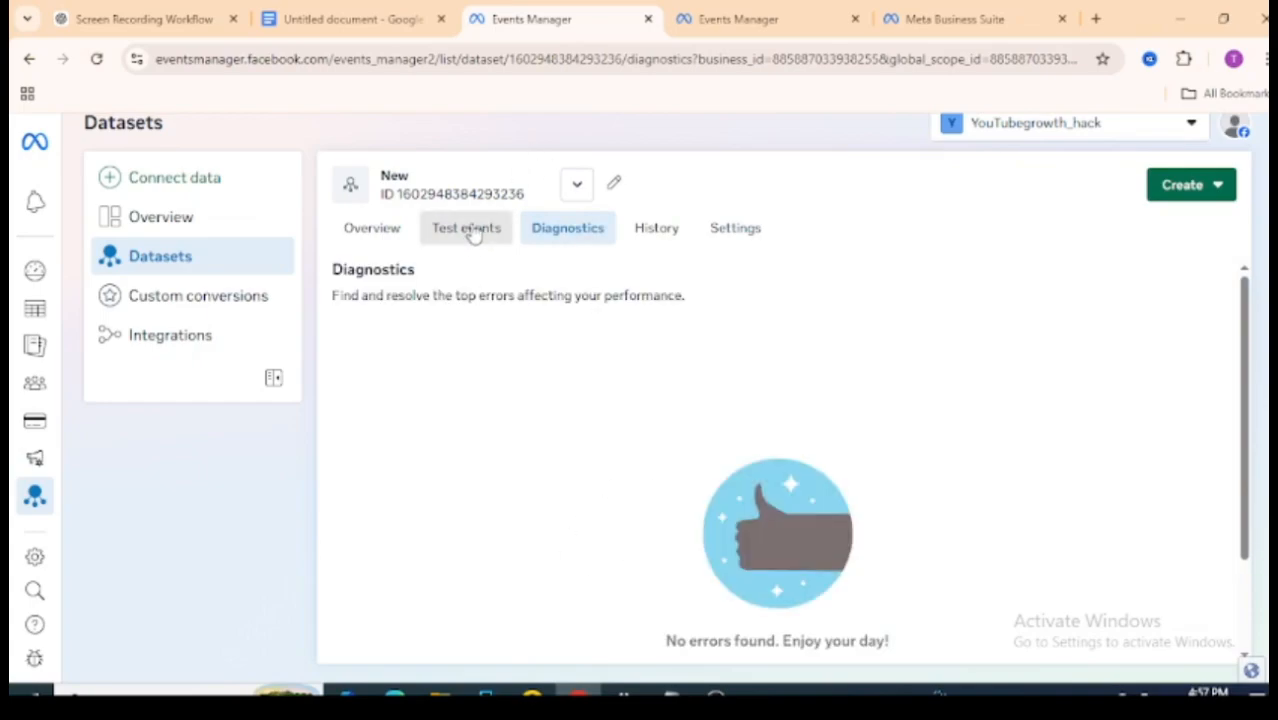
# Read the guide's closing clarifications on events not showing instantly and needing an active event source.
pyautogui.click(335, 19)
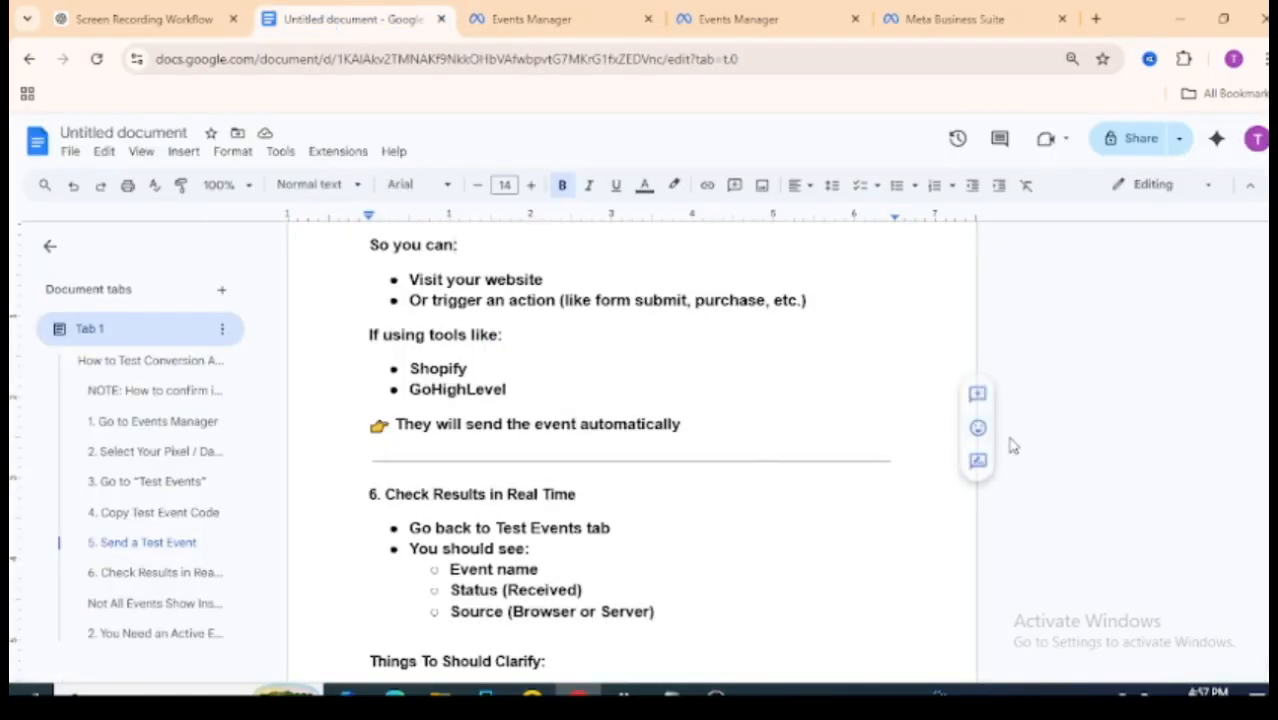
pyautogui.scroll(-3, 1265, 524)
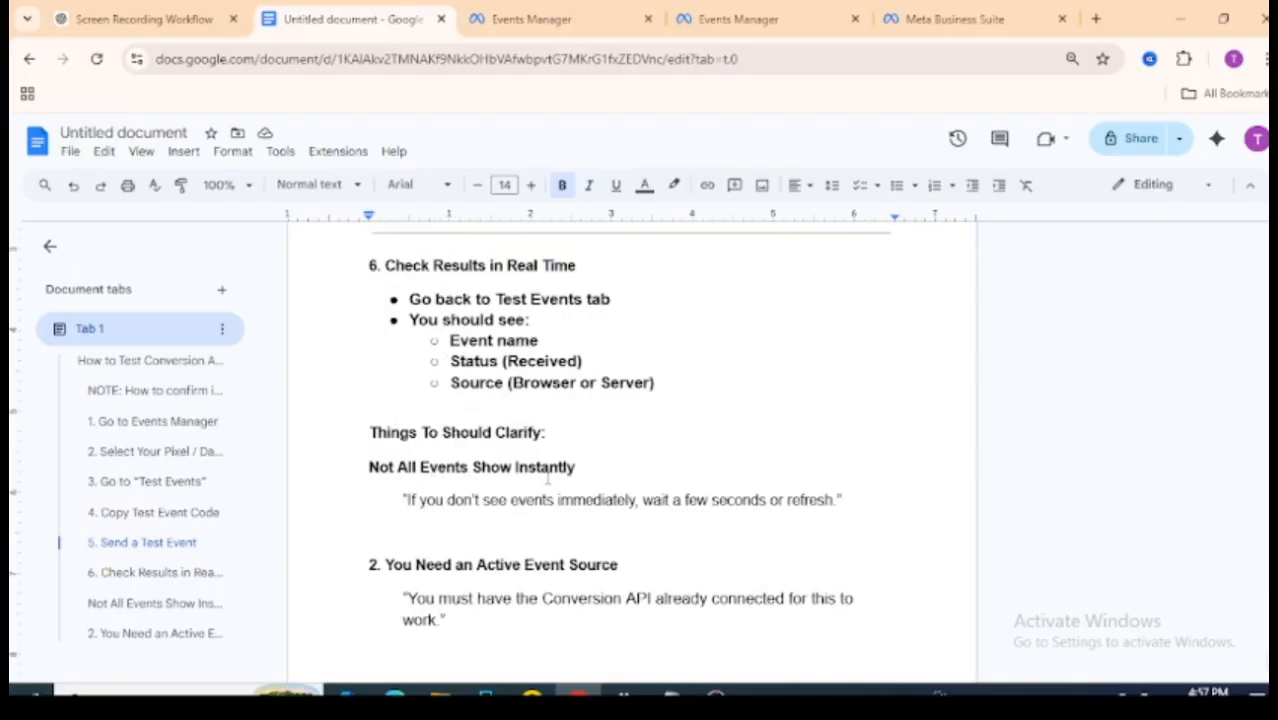
pyautogui.moveTo(367, 470); pyautogui.dragTo(571, 462)
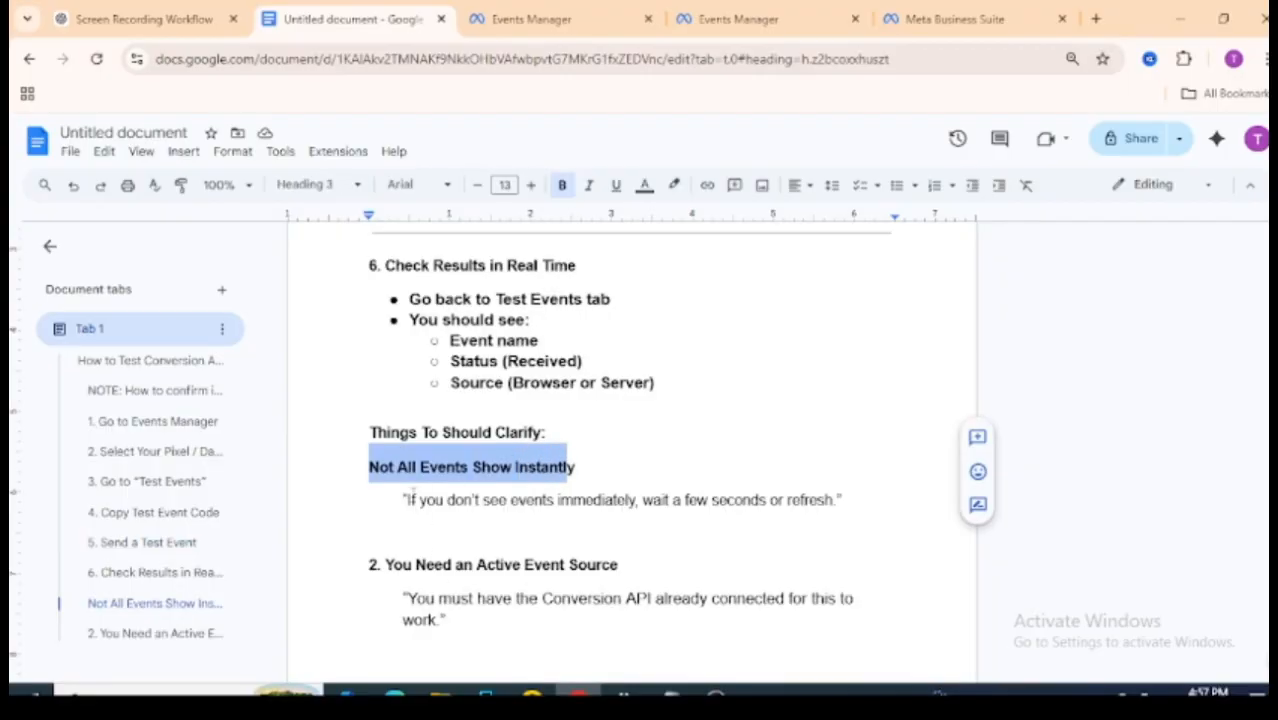
pyautogui.moveTo(408, 499); pyautogui.dragTo(831, 517)
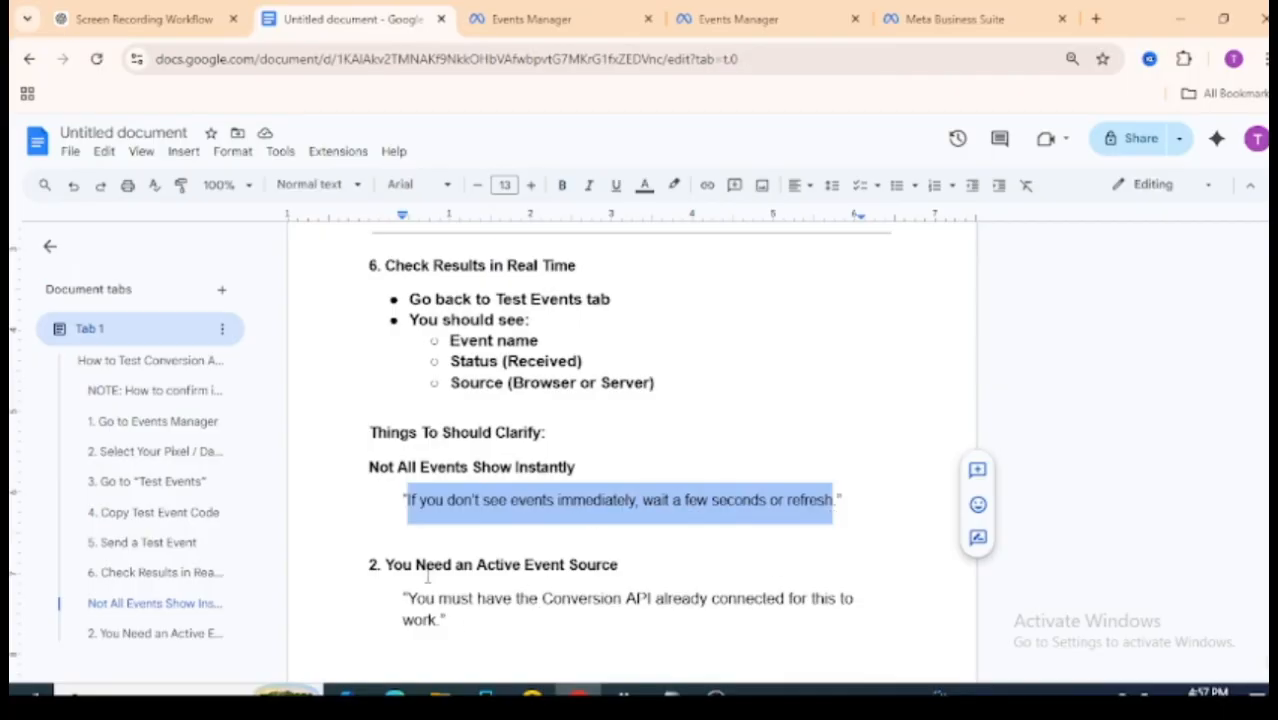
pyautogui.moveTo(386, 558); pyautogui.dragTo(624, 556)
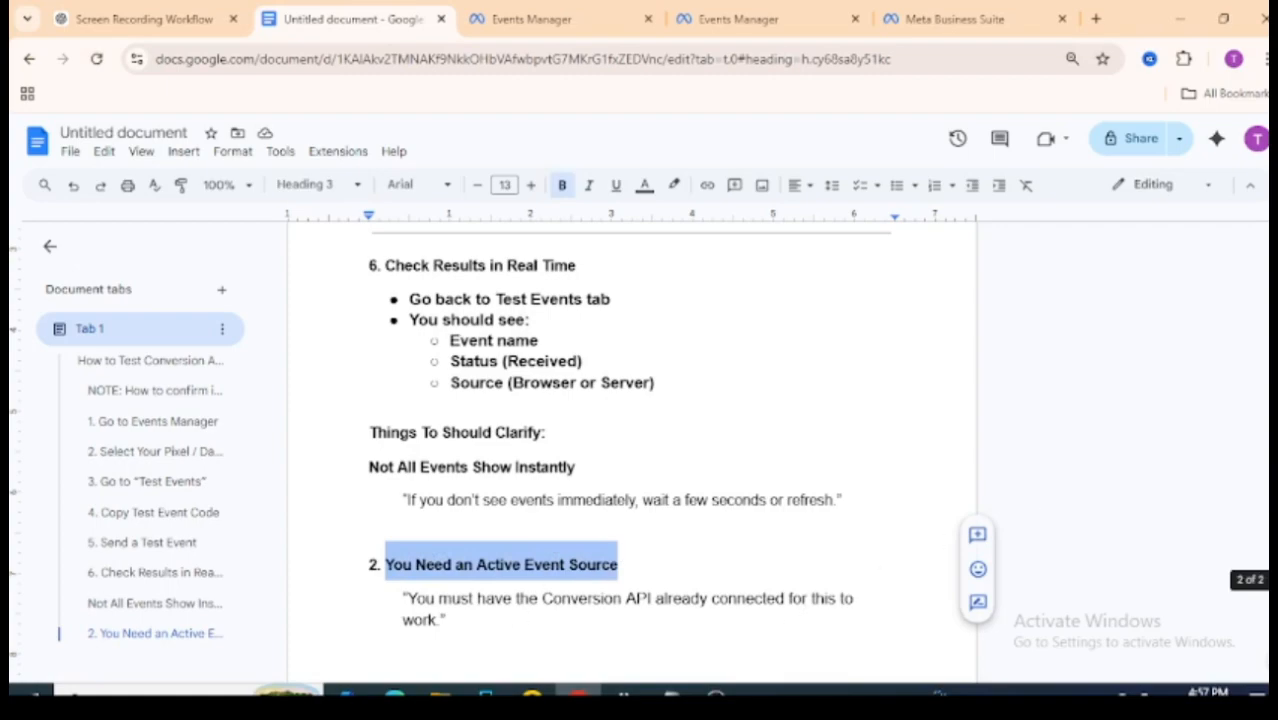
# Review the guide again from its title through the steps for selecting the pixel and copying the test event code.
pyautogui.scroll(8, 632, 450)
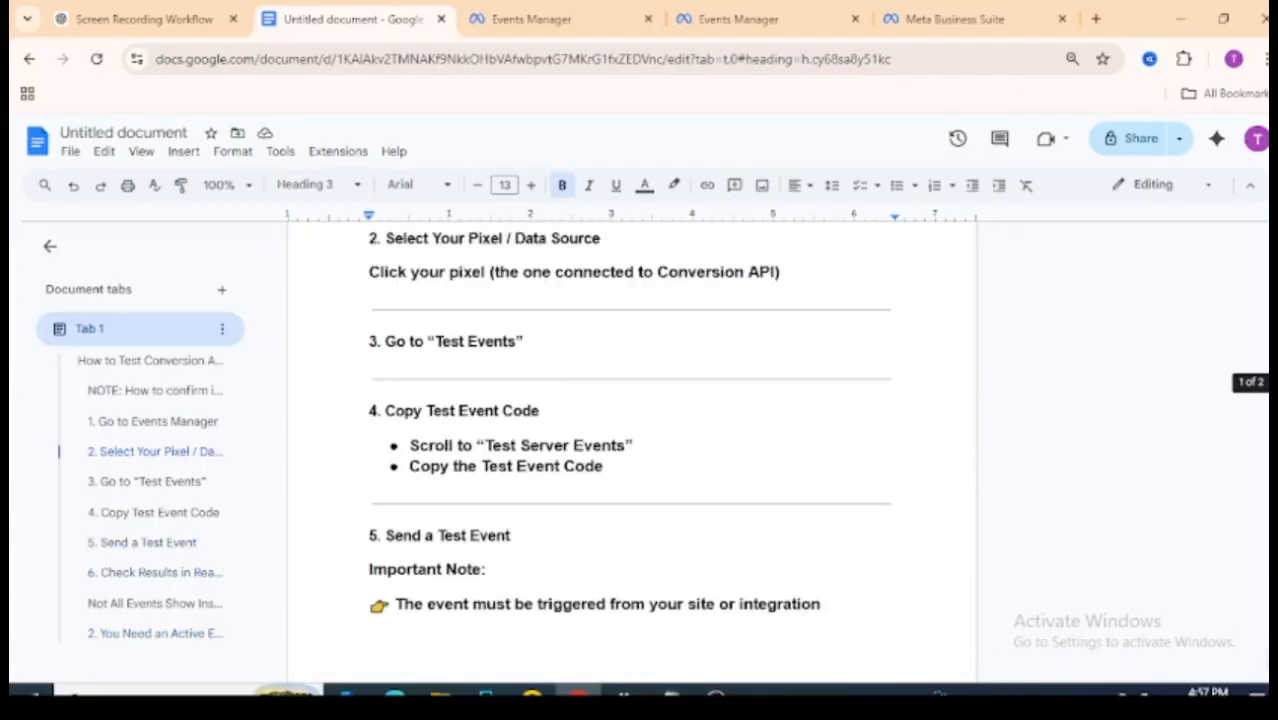
pyautogui.scroll(4, 632, 450)
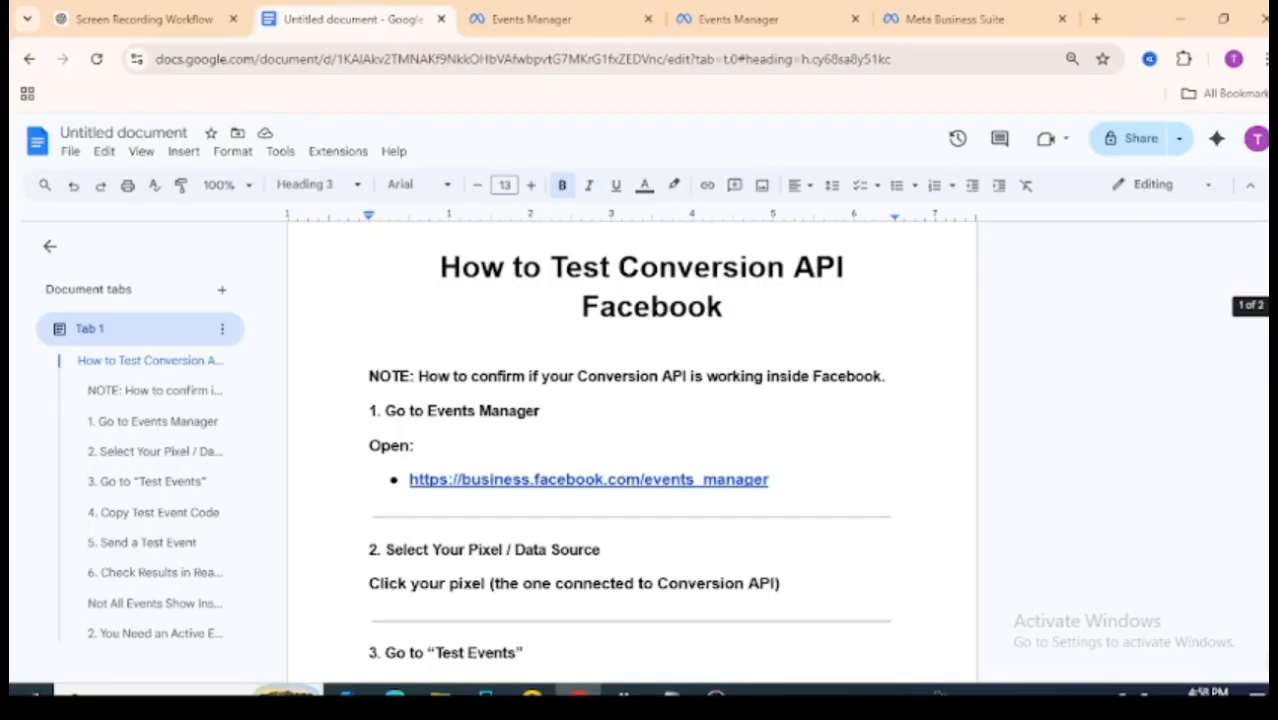
pyautogui.tripleClick(650, 330)
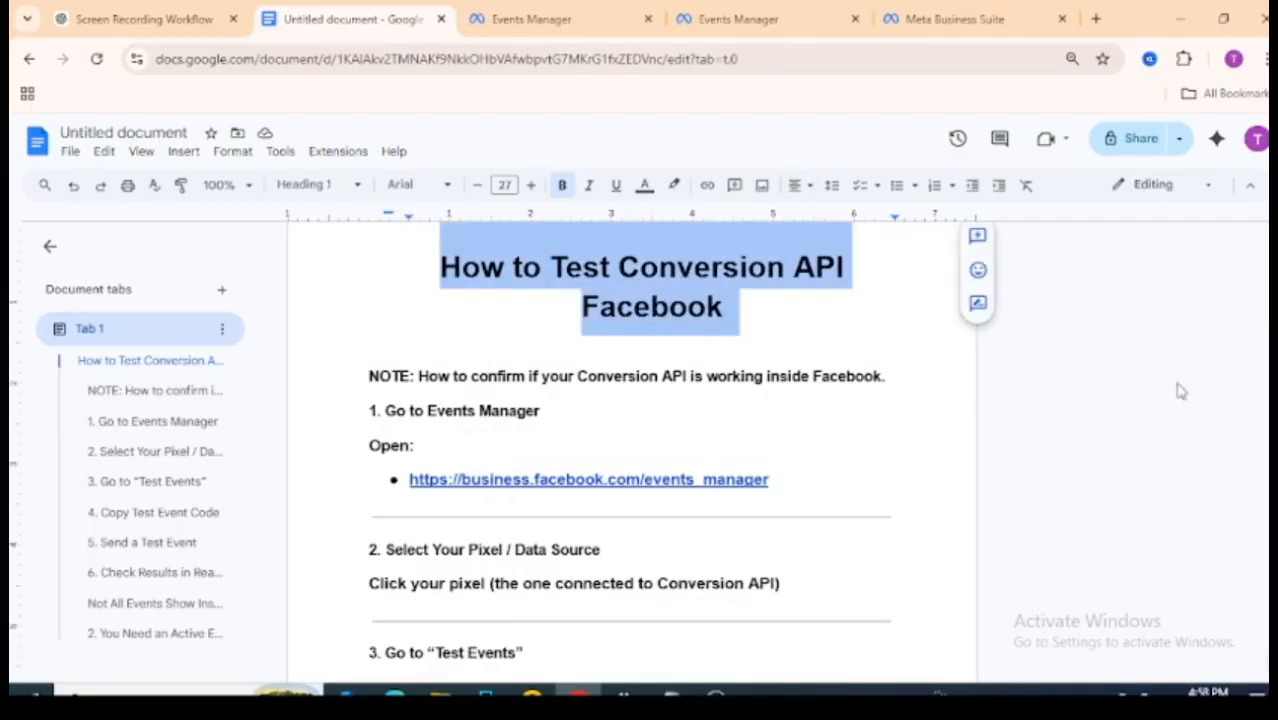
pyautogui.scroll(-3, 810, 401)
pyautogui.scroll(2, 810, 401)
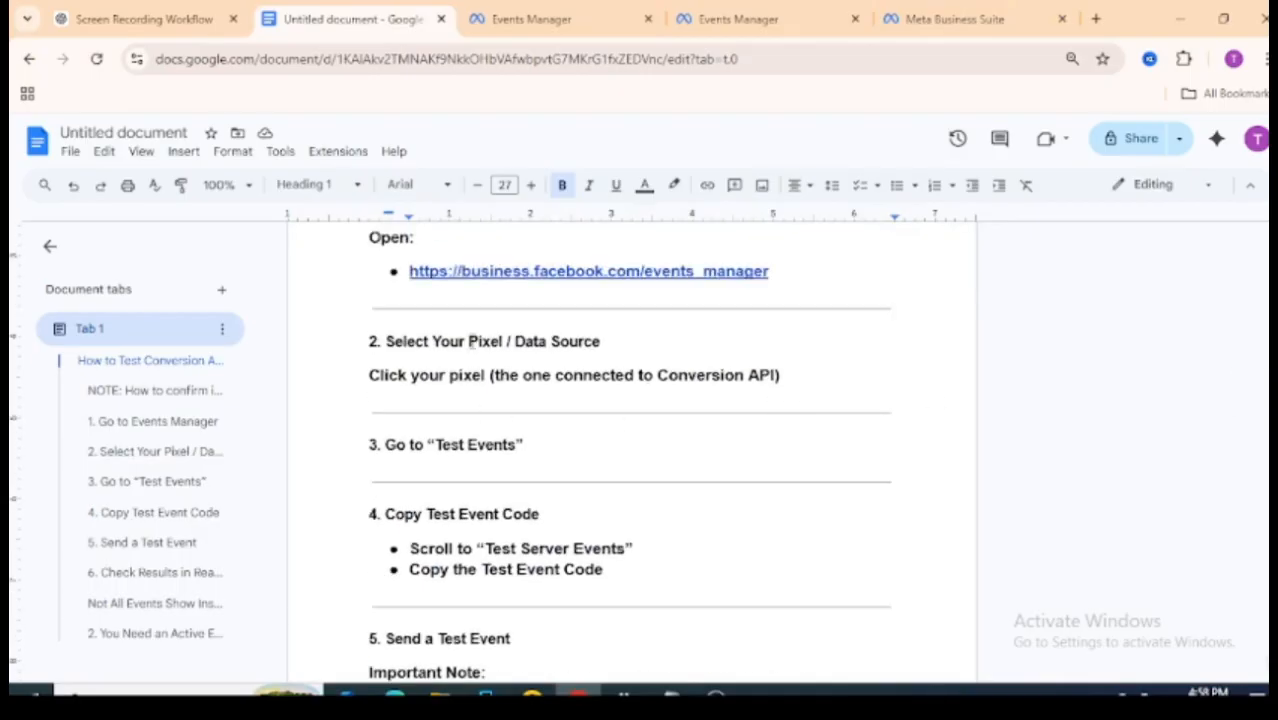
pyautogui.click(472, 341)
# Switch to Events Manager and examine the list of dataset names in the overview.
pyautogui.click(522, 18)
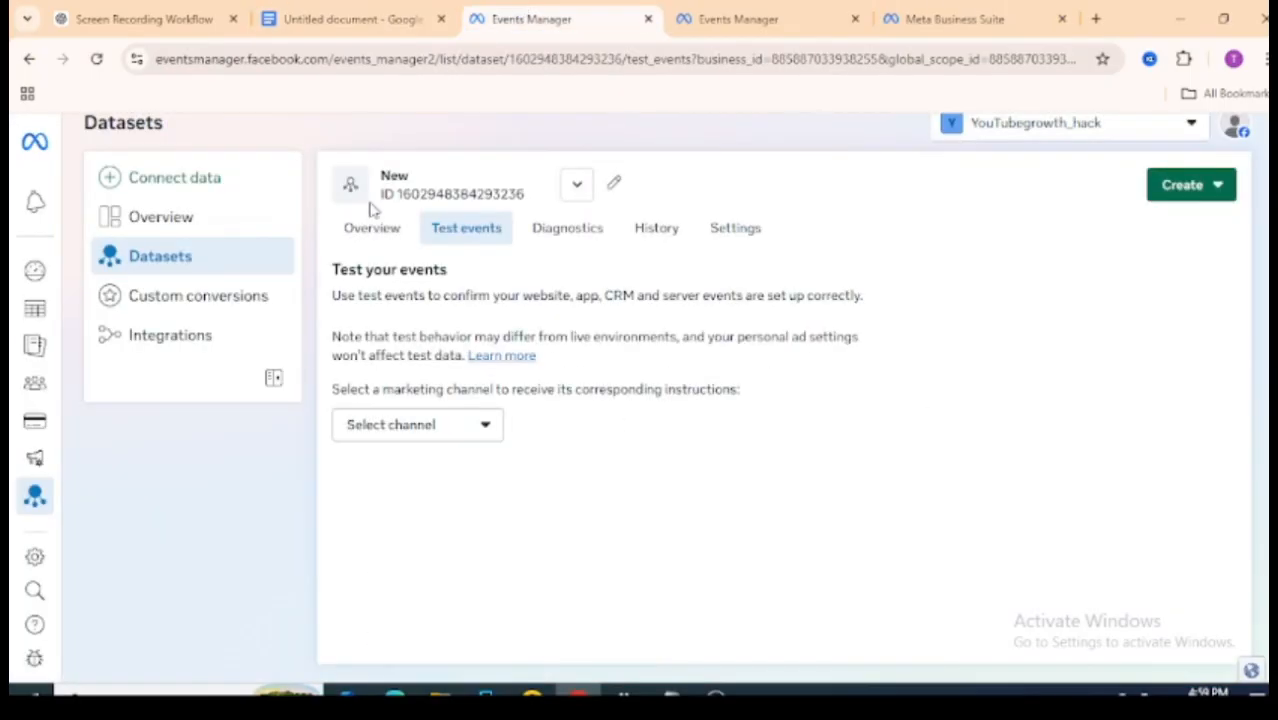
pyautogui.click(201, 228)
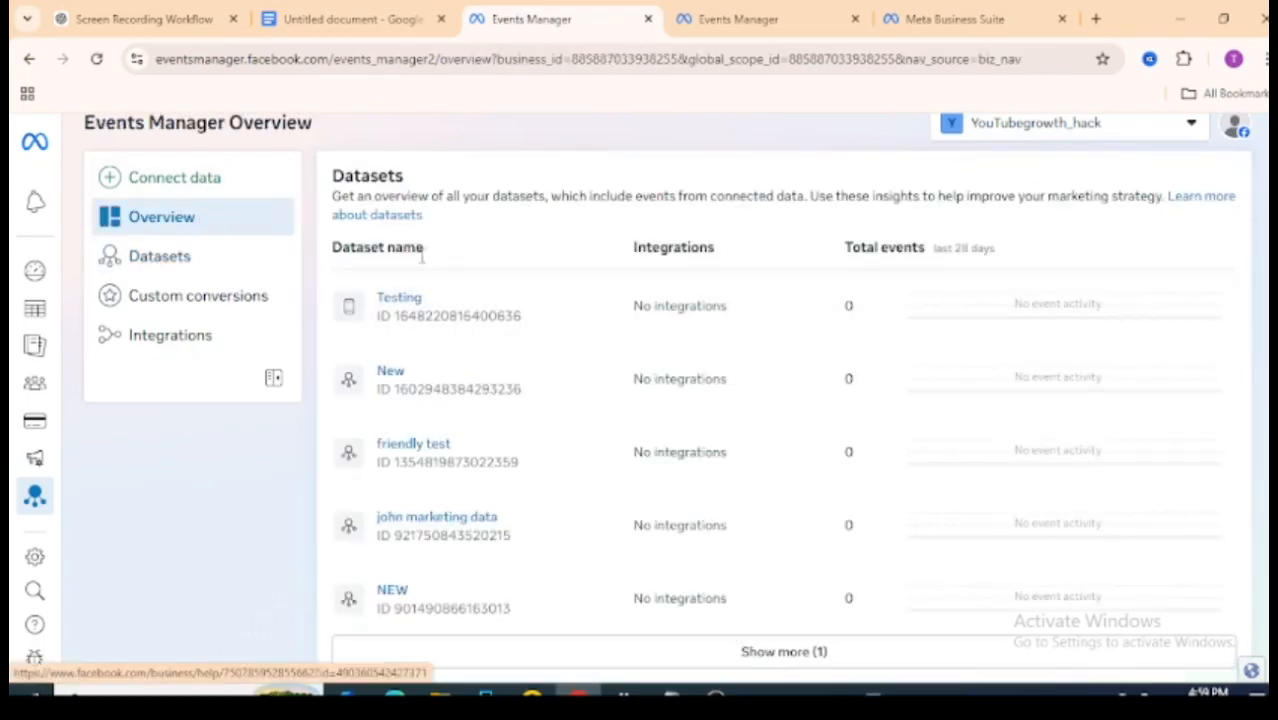
pyautogui.moveTo(432, 255); pyautogui.dragTo(333, 250)
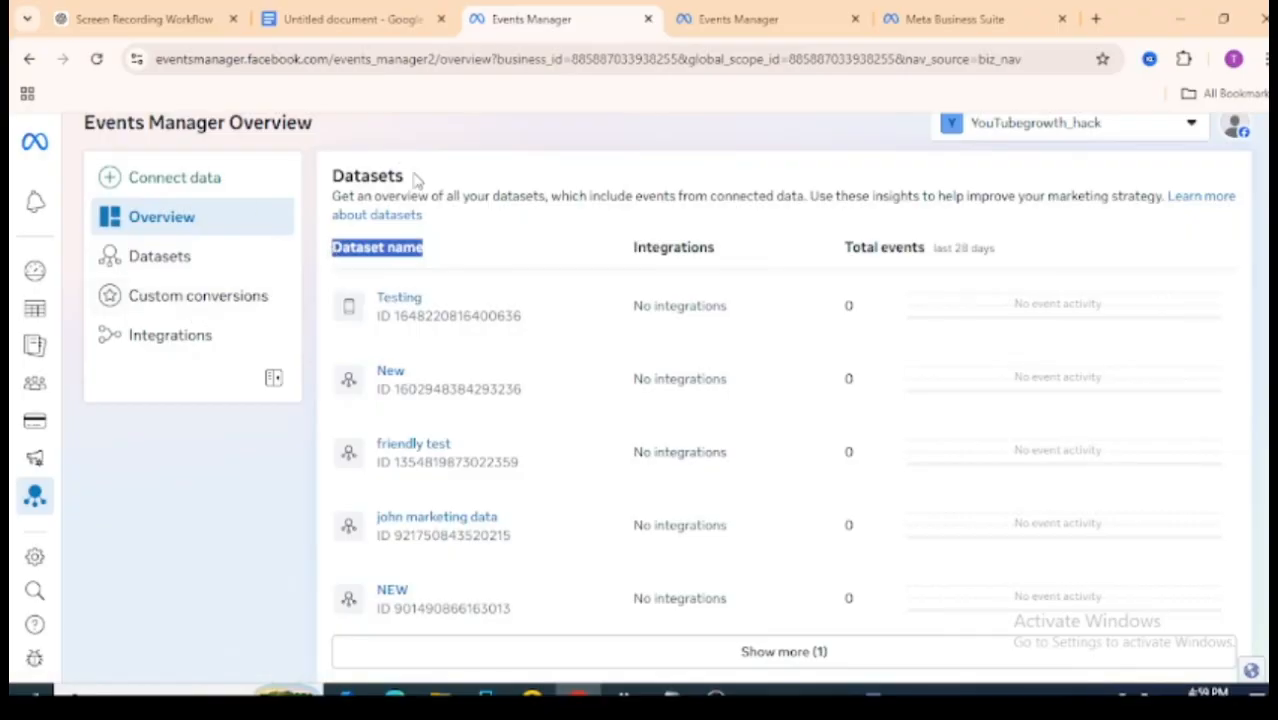
pyautogui.moveTo(417, 177); pyautogui.dragTo(323, 180)
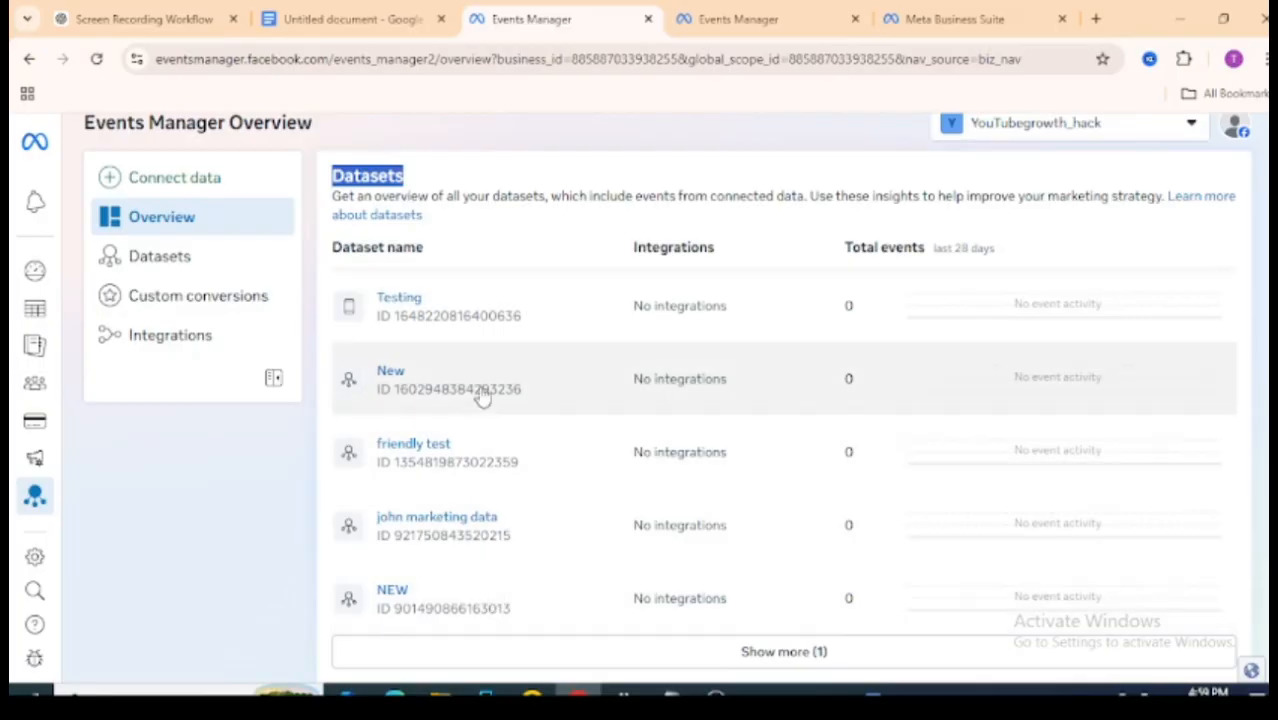
# Start connecting a new Web data source and browse the existing datasets available for the connection.
pyautogui.click(245, 178)
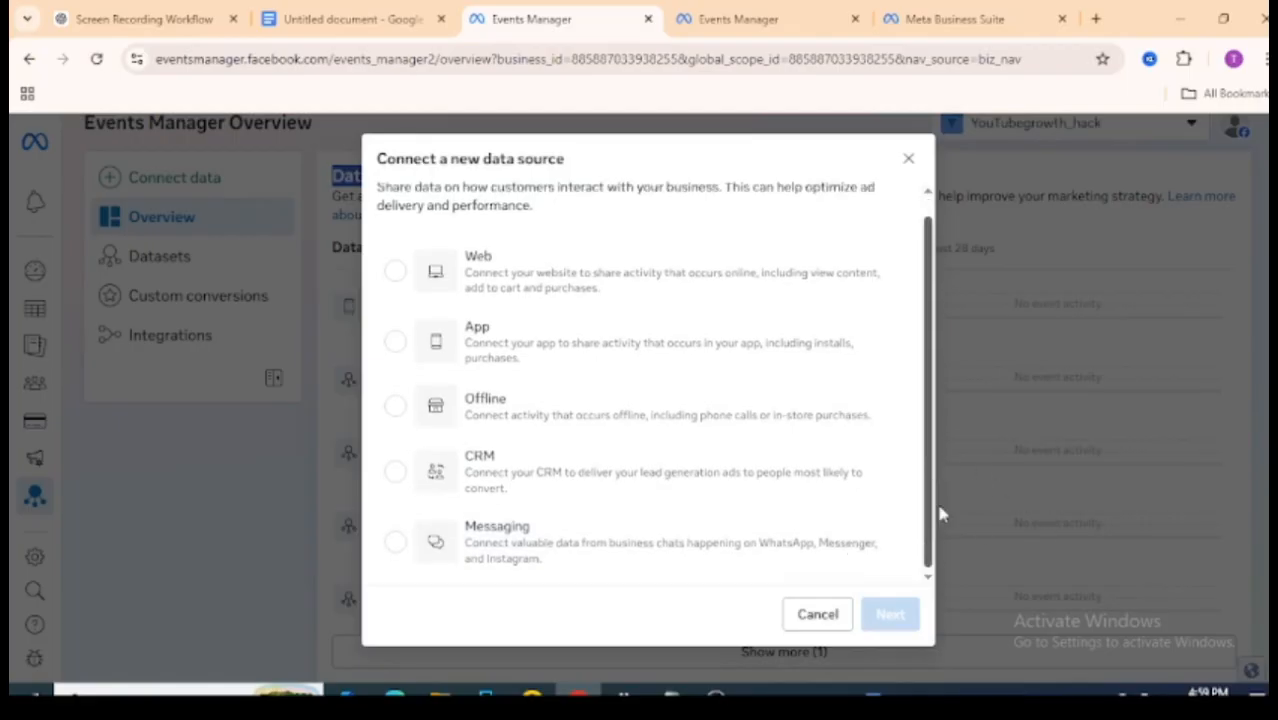
pyautogui.scroll(-1, 936, 499)
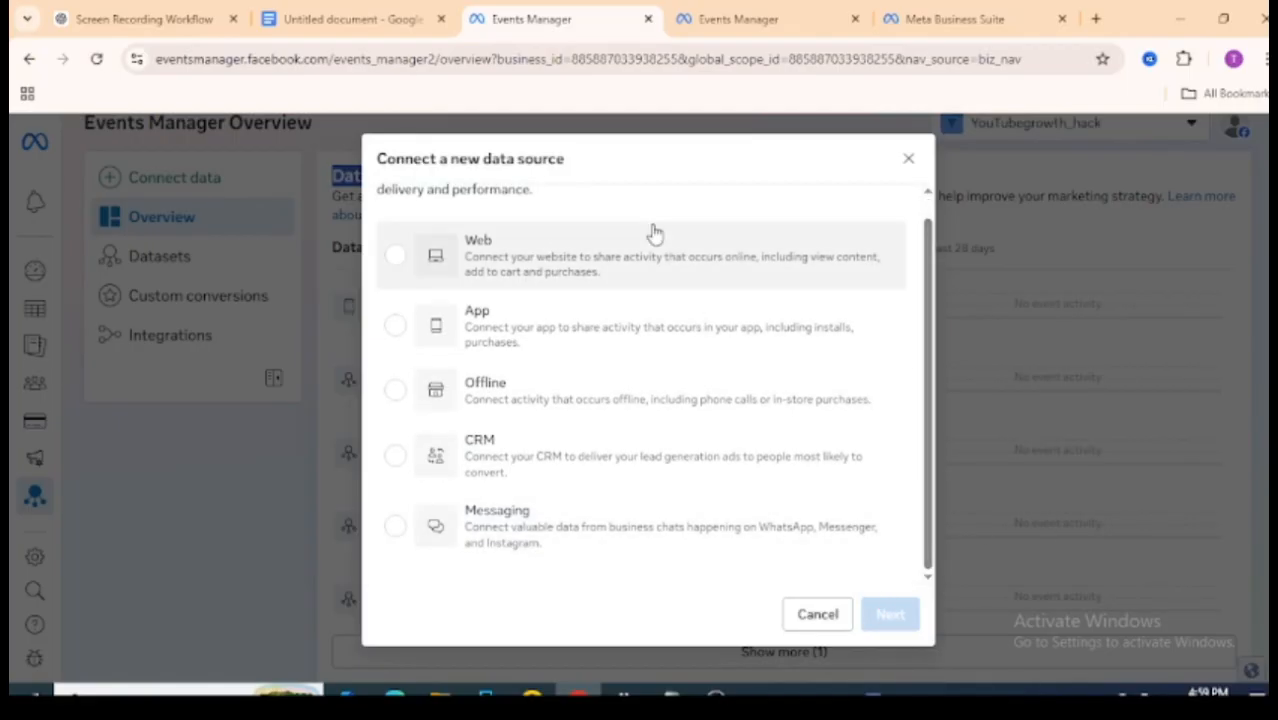
pyautogui.click(661, 287)
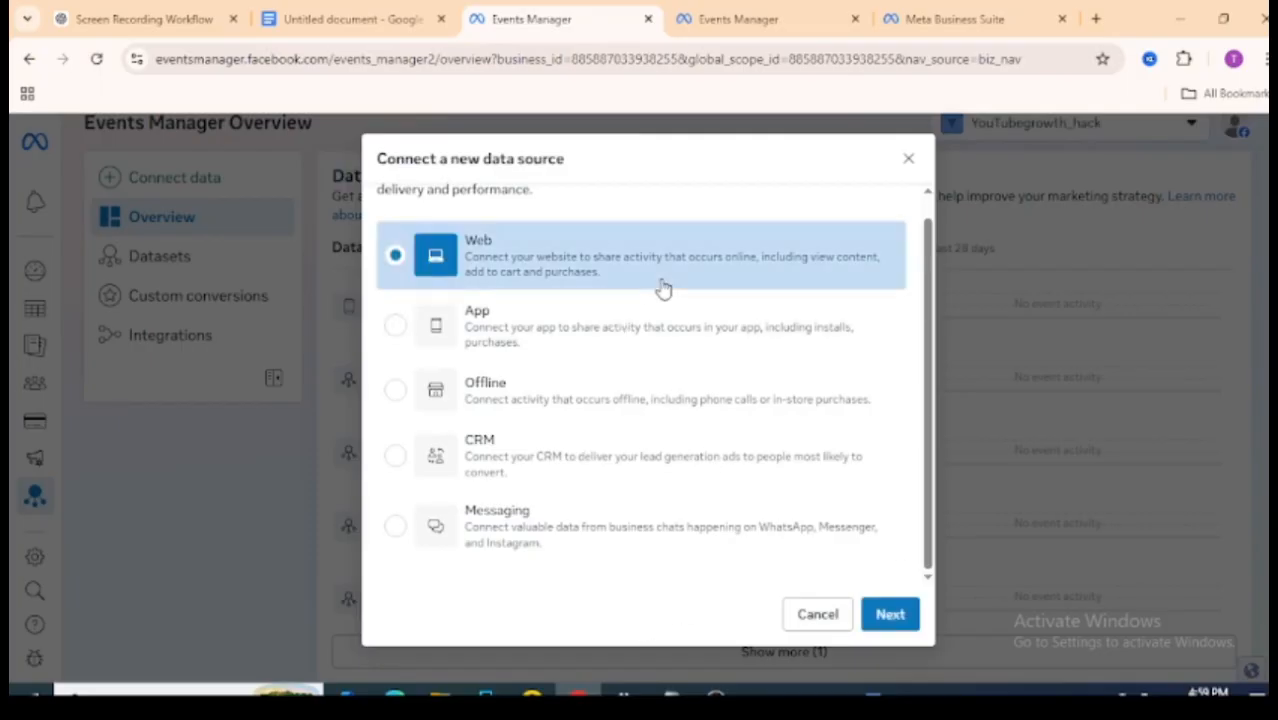
pyautogui.click(892, 612)
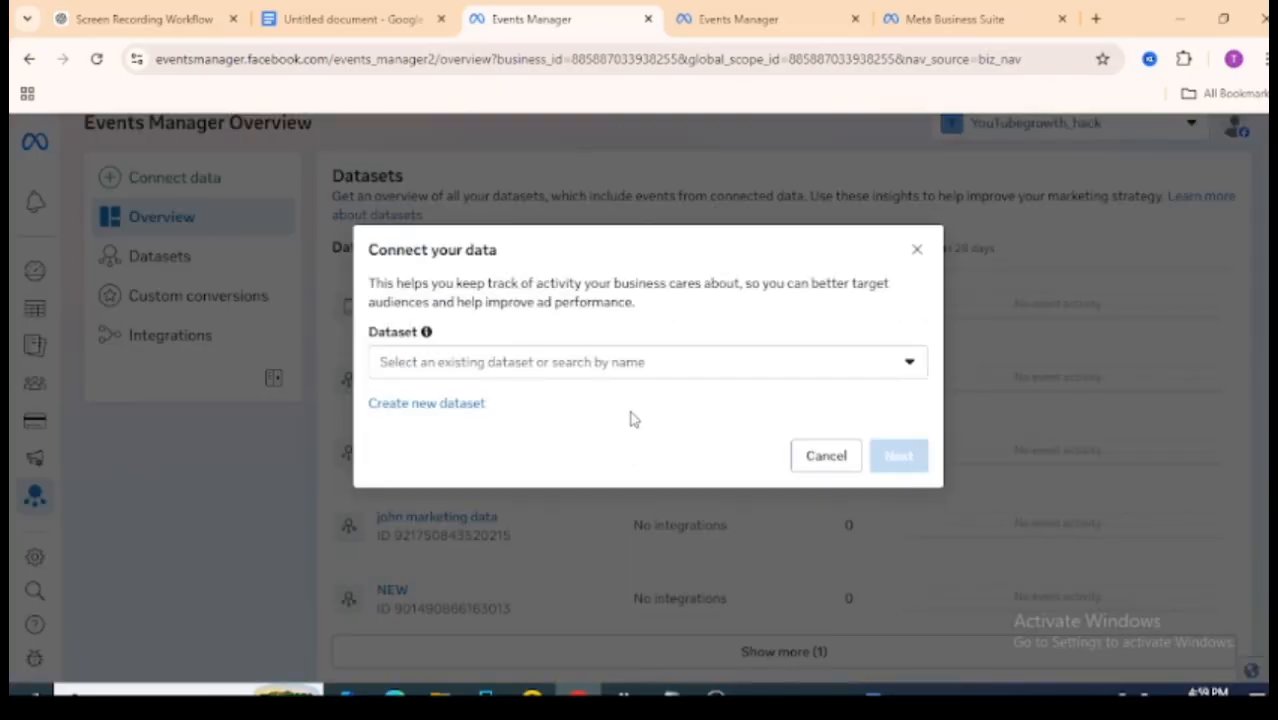
pyautogui.click(673, 366)
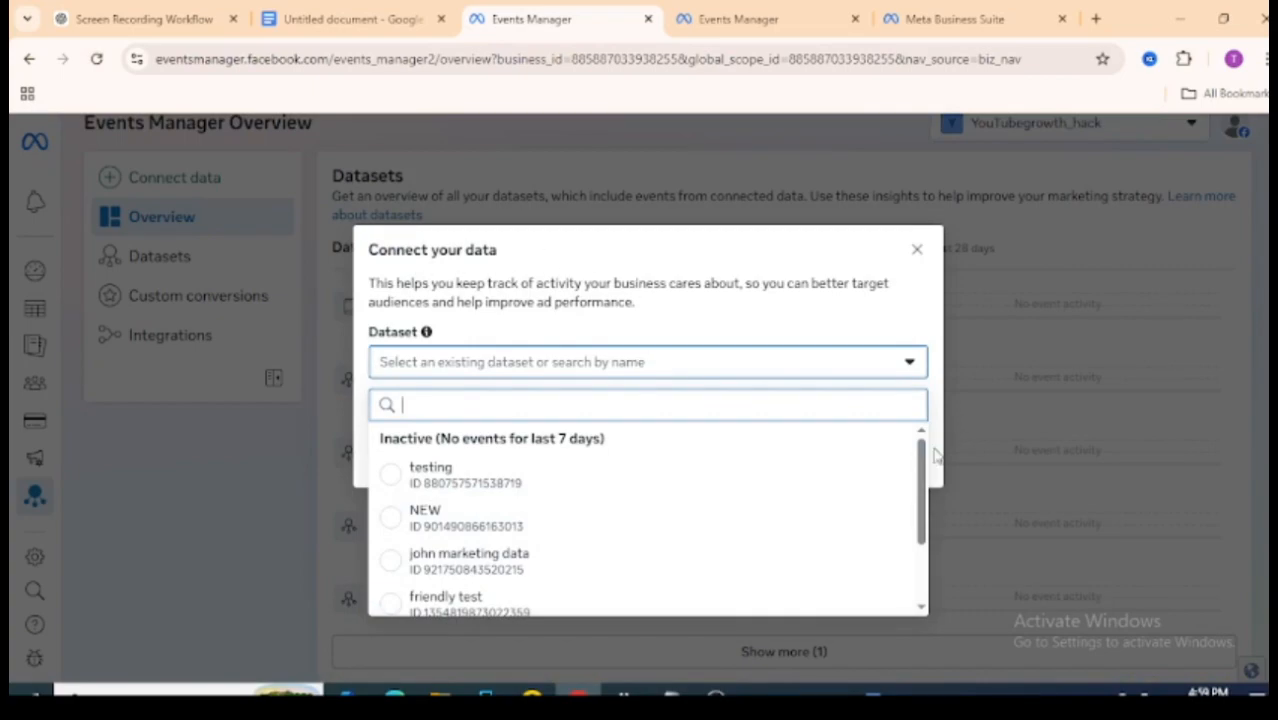
pyautogui.scroll(-1, 921, 510)
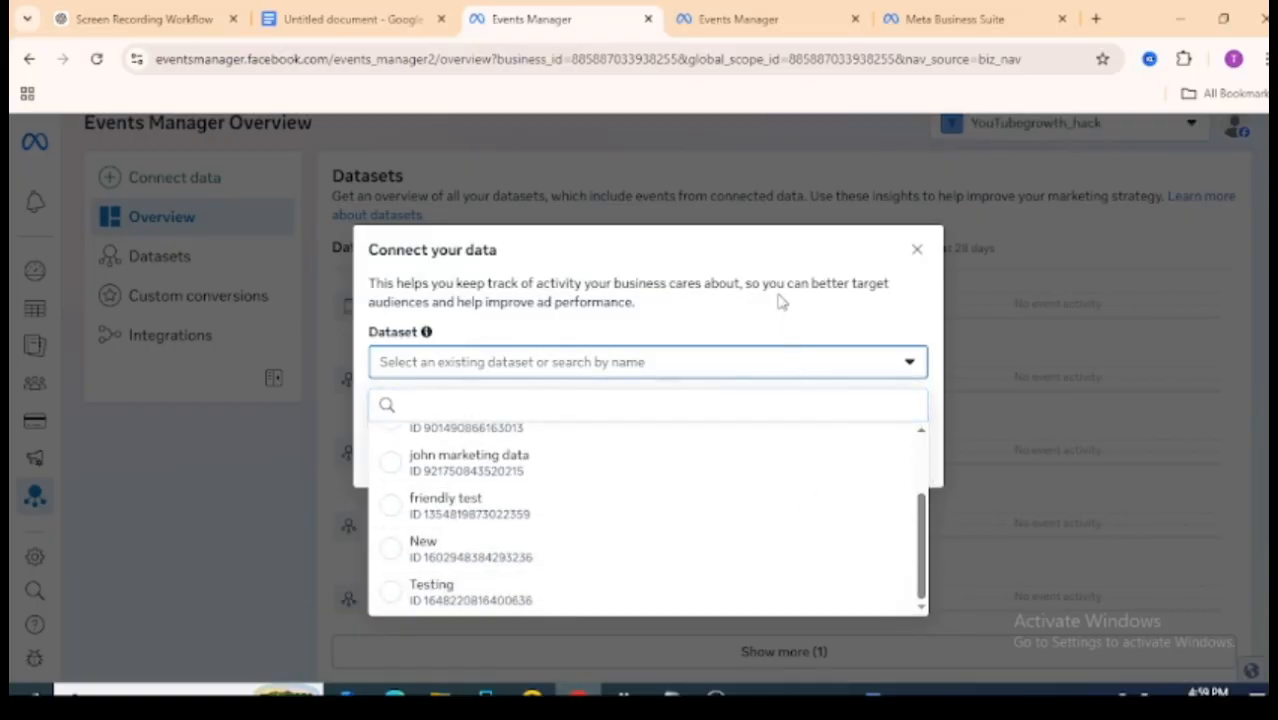
pyautogui.click(716, 693)
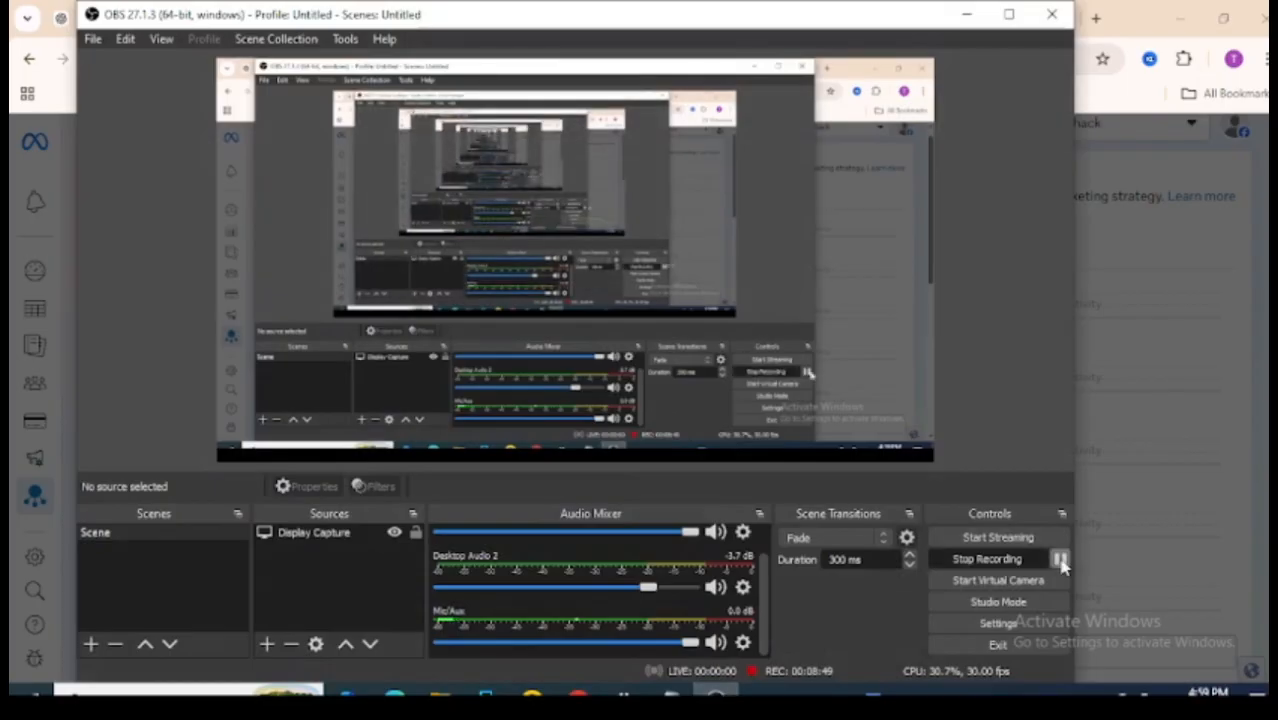
pyautogui.click(966, 14)
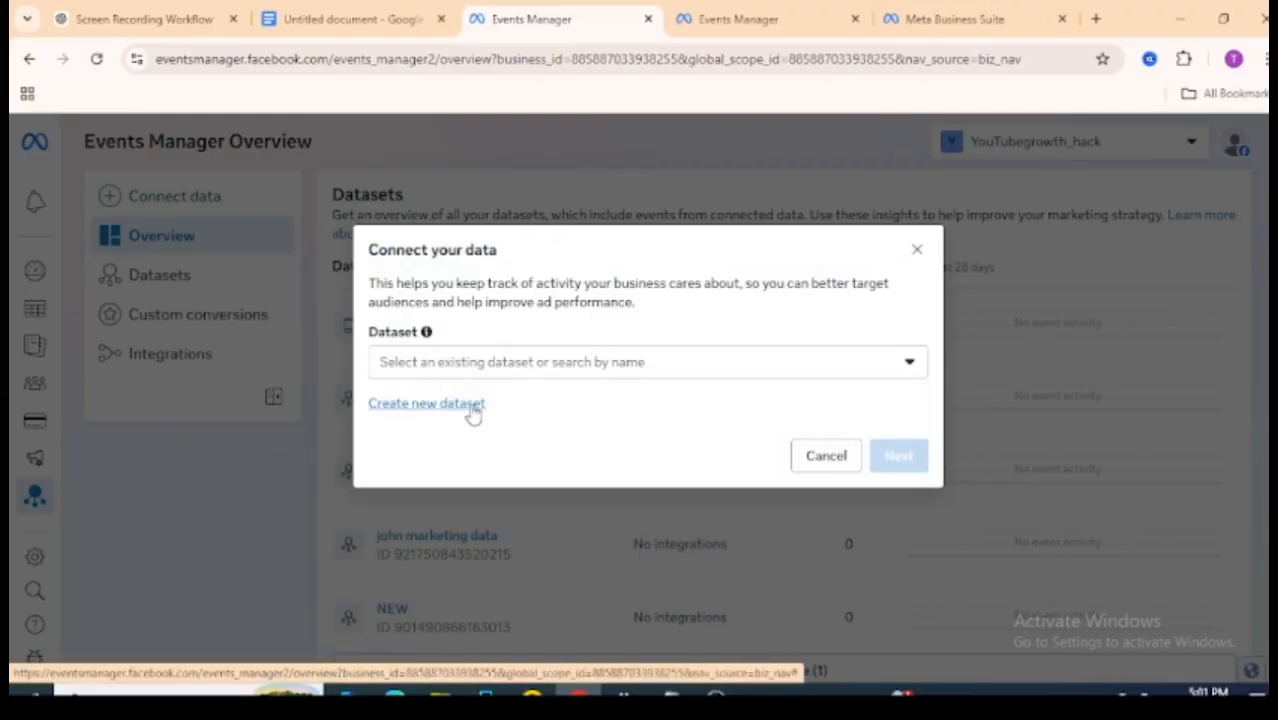
# Check the list of existing datasets again, then close the data connection dialog without choosing one.
pyautogui.click(528, 362)
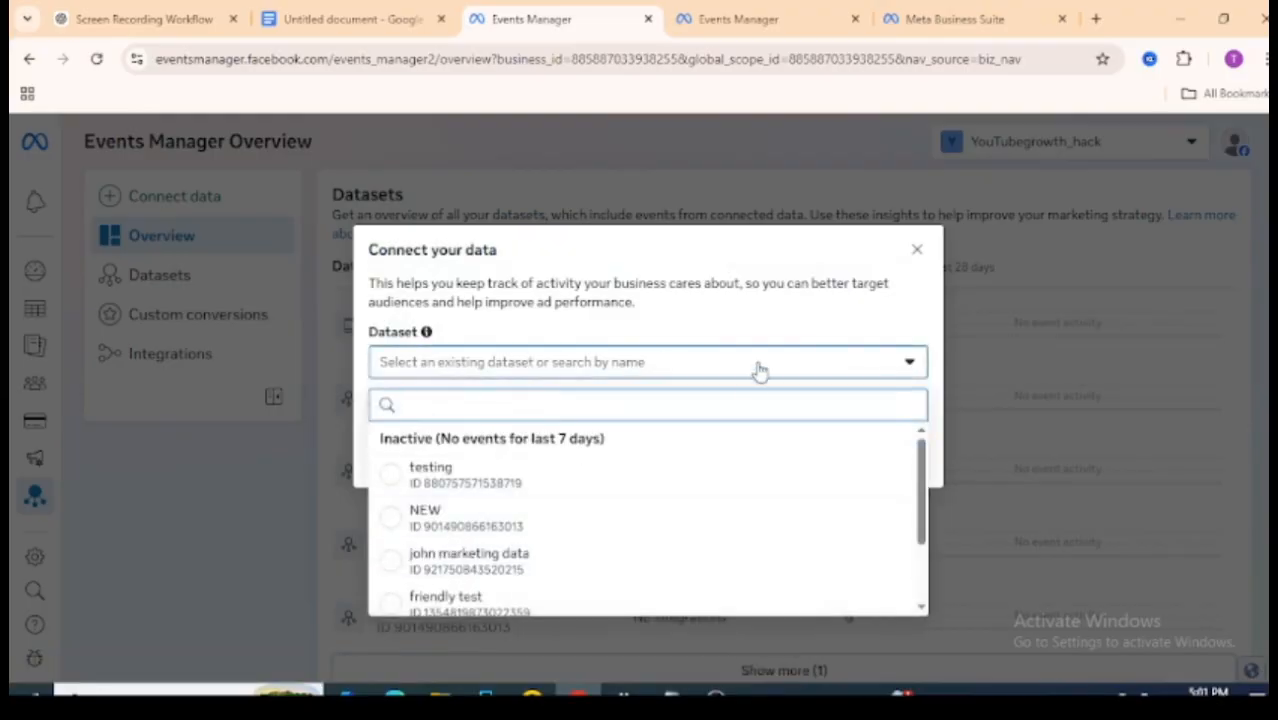
pyautogui.click(740, 313)
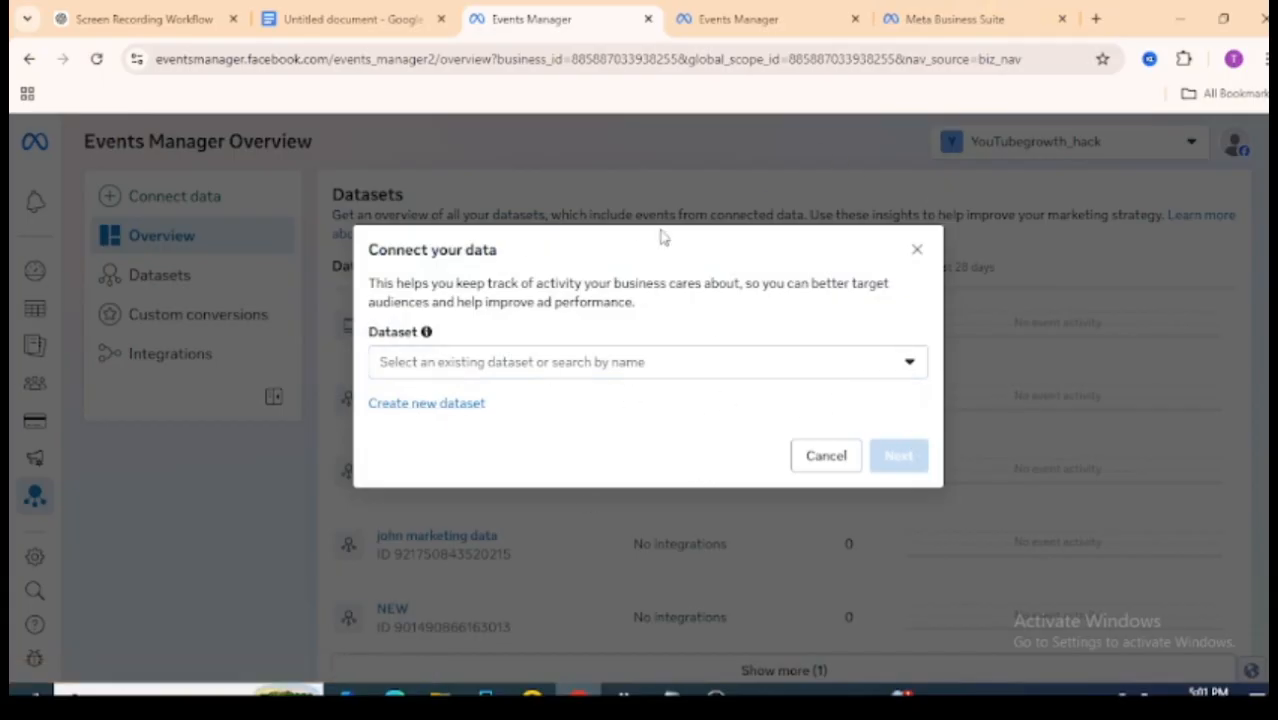
pyautogui.click(917, 252)
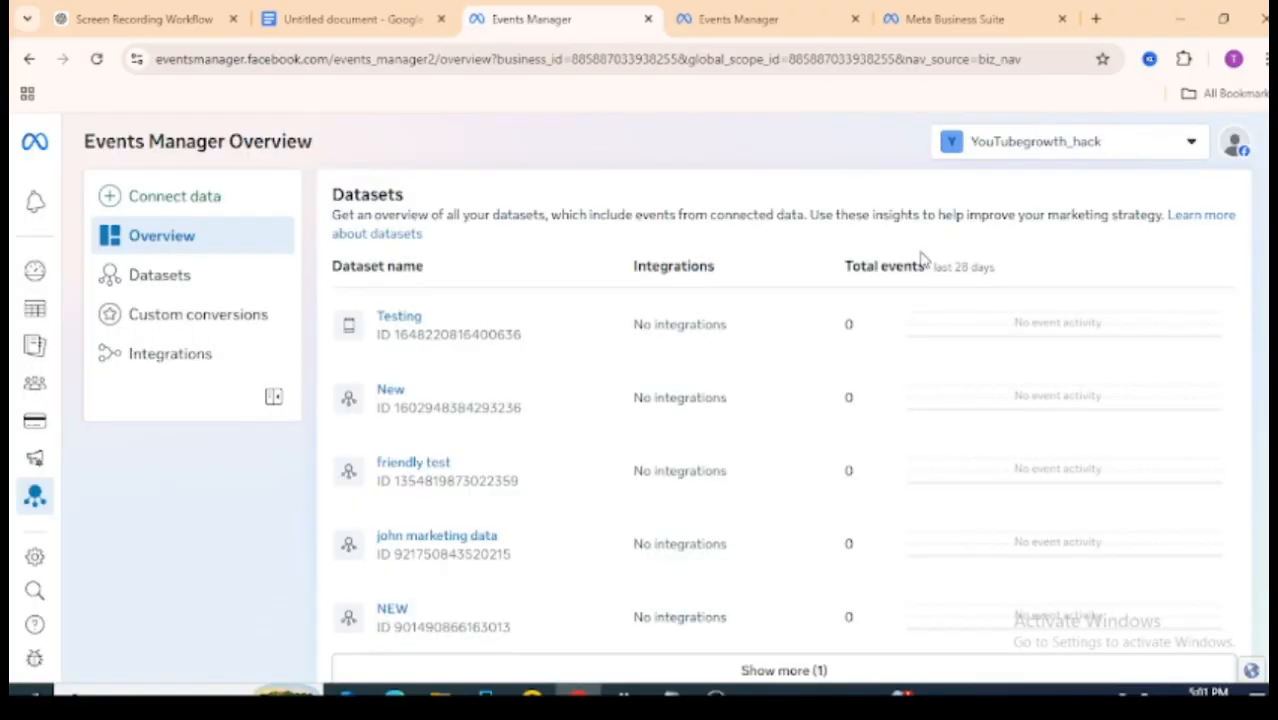
# Switch to the Google Docs guide and go back to its title, "How to Test Conversion API Facebook".
pyautogui.click(350, 19)
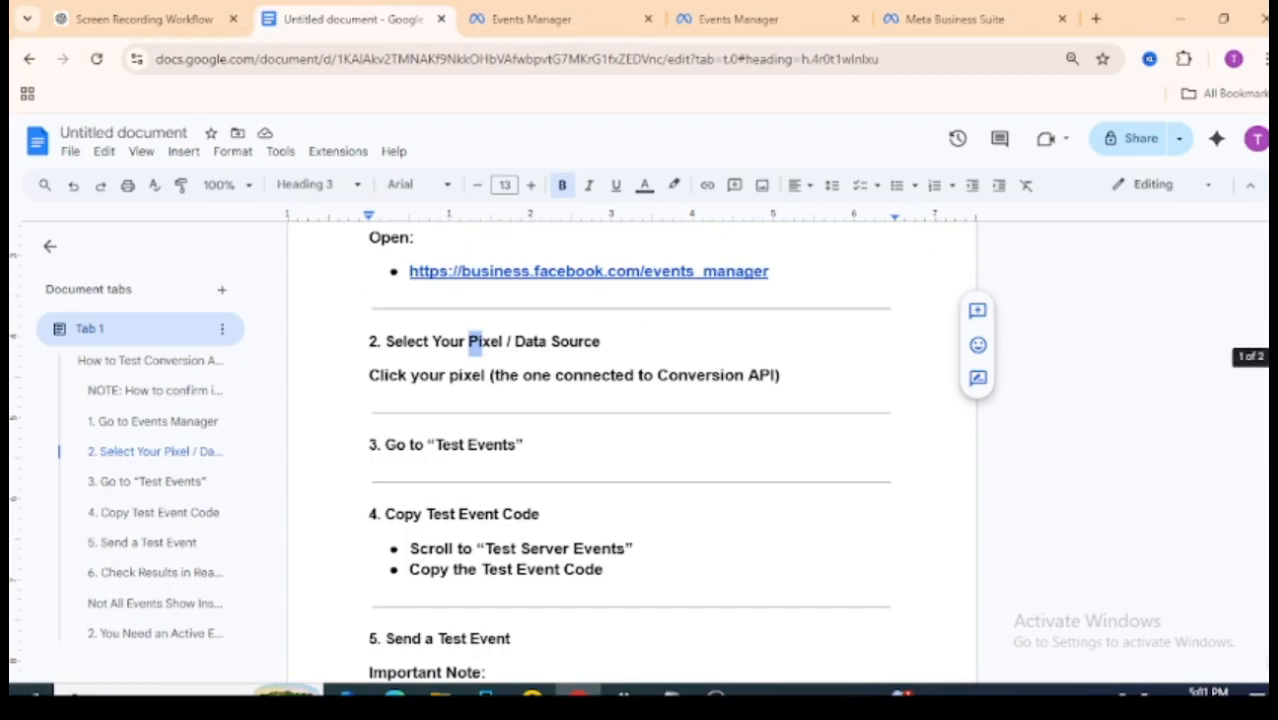
pyautogui.scroll(3, 1136, 288)
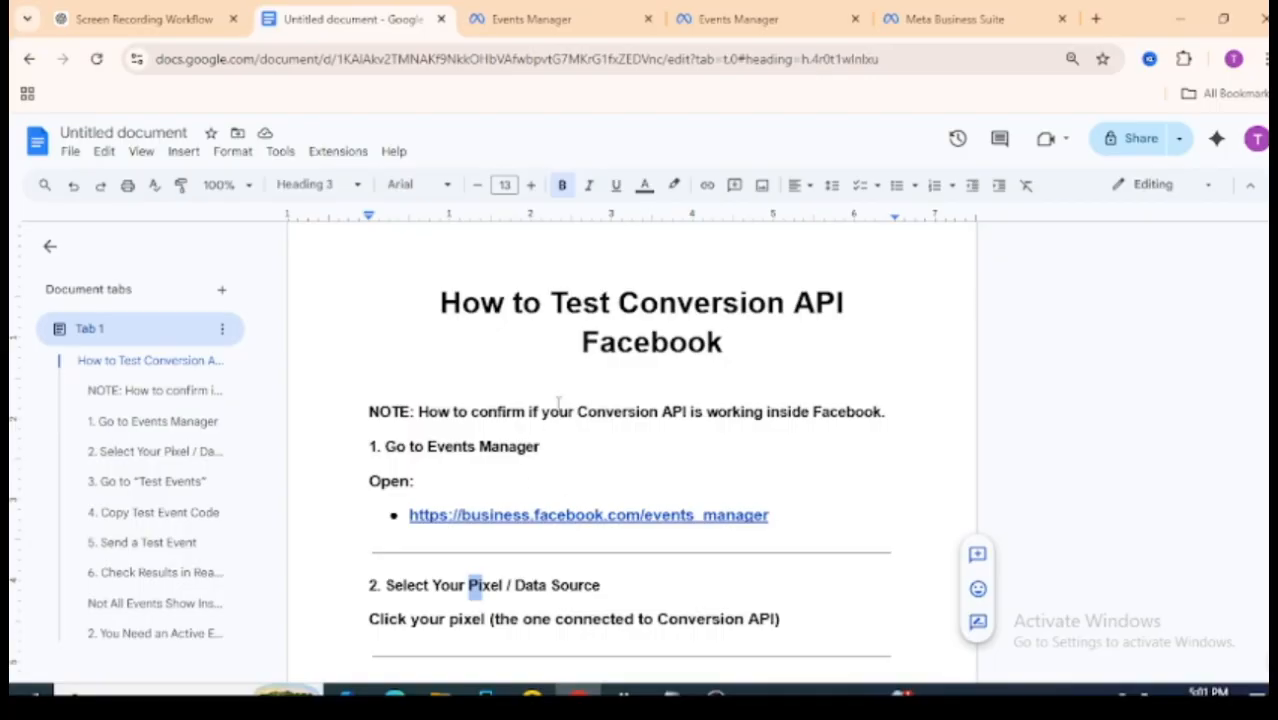
pyautogui.moveTo(443, 290)
pyautogui.mouseDown()
pyautogui.moveTo(770, 310)
pyautogui.moveTo(790, 365)
pyautogui.moveTo(441, 302)
pyautogui.mouseUp()
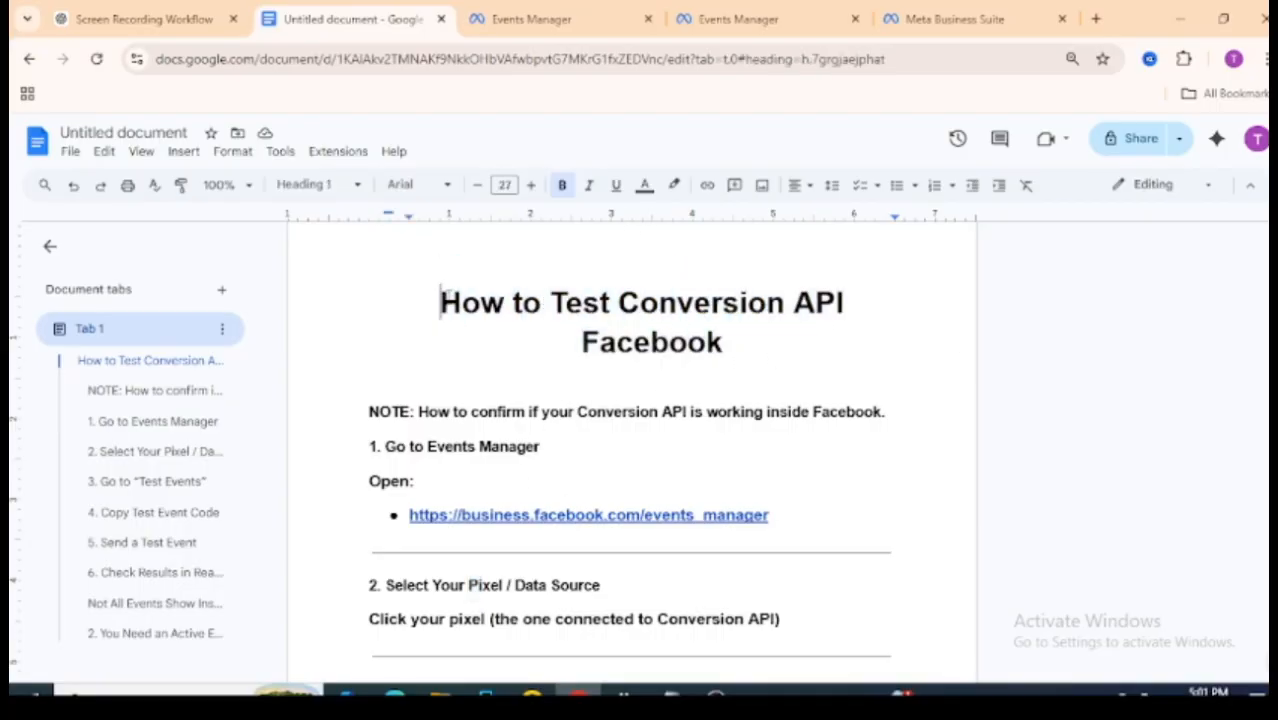